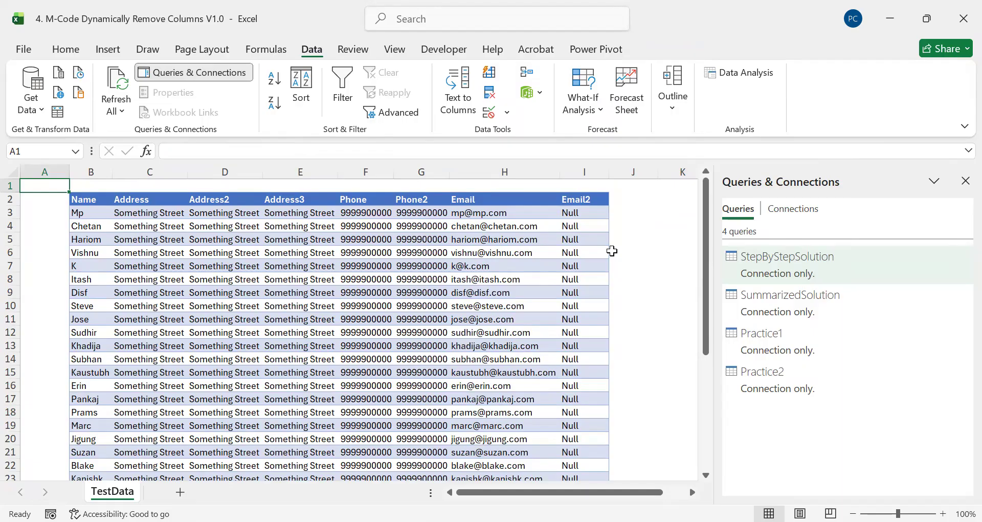
# Step: Copy the Email column's values from the first data row down into the Email2 column
pyautogui.click(202, 174)
pyautogui.moveTo(278, 168); pyautogui.dragTo(279, 168)
pyautogui.click(411, 171)
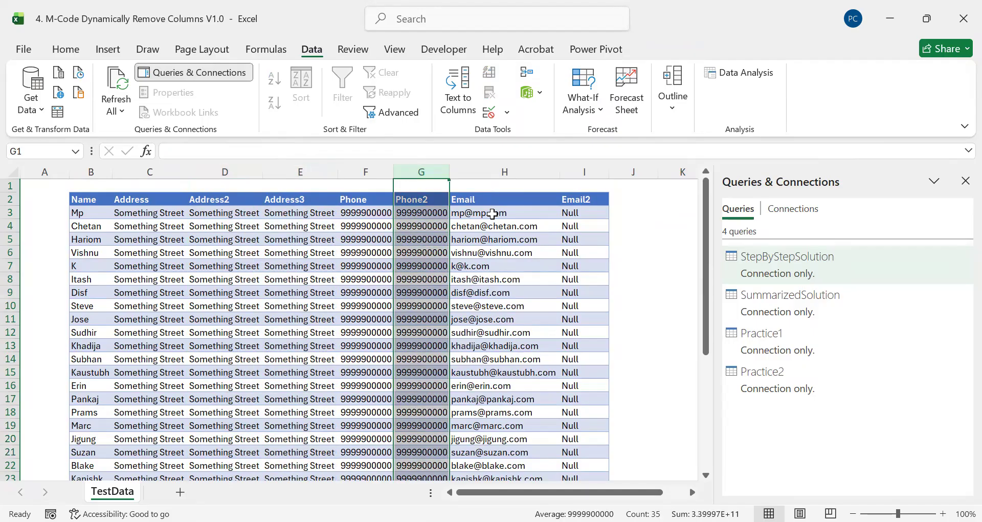
pyautogui.click(492, 214)
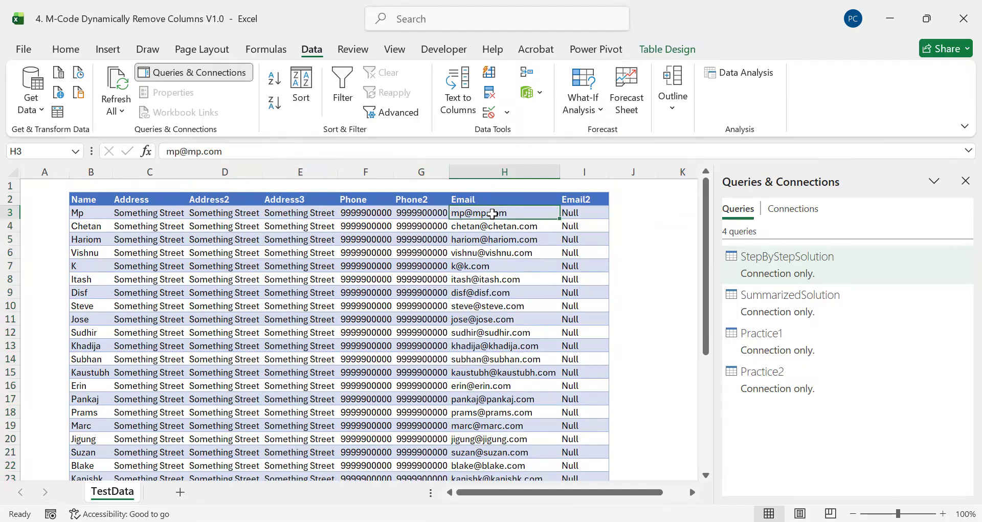
pyautogui.hotkey('ctrl', 'shift', 'Down')
pyautogui.hotkey('ctrl', 'c')
pyautogui.press('Right')
pyautogui.press('Return')
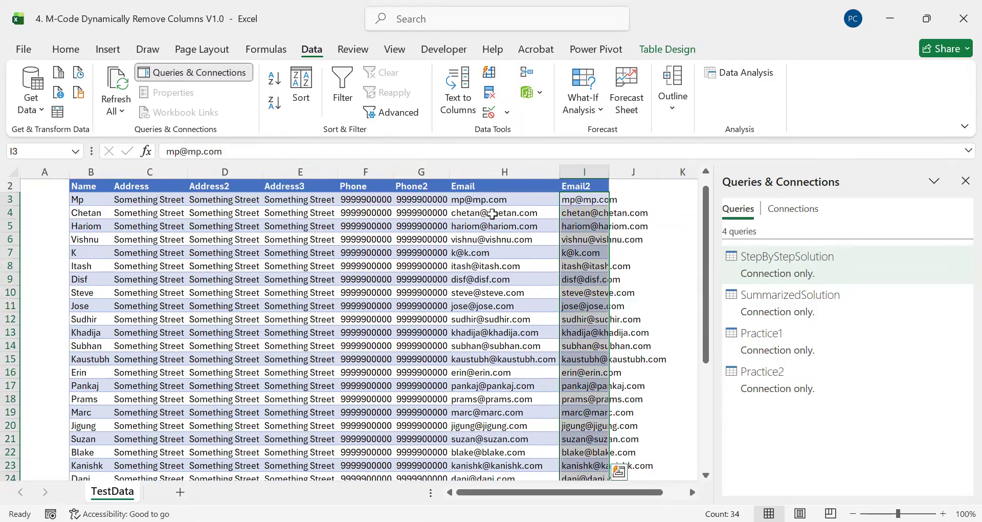
# Step: Autofit the Email2 column's width and return to the top-left cell of the table
pyautogui.doubleClick(608, 174)
pyautogui.click(573, 203)
pyautogui.hotkey('ctrl', 'Up')
pyautogui.hotkey('ctrl', 'Left')
pyautogui.press('Up')
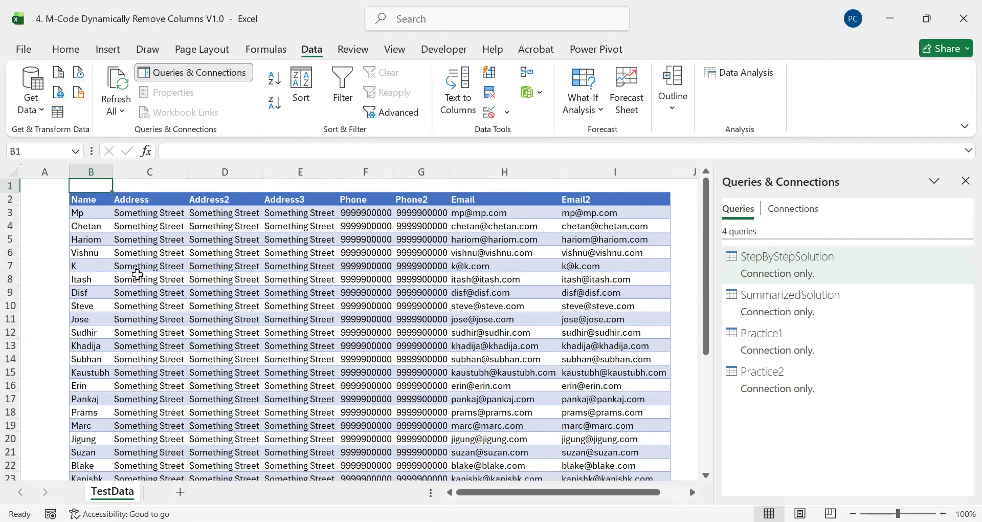
# Step: Load the employee table from its range into the Power Query Editor
pyautogui.click(168, 261)
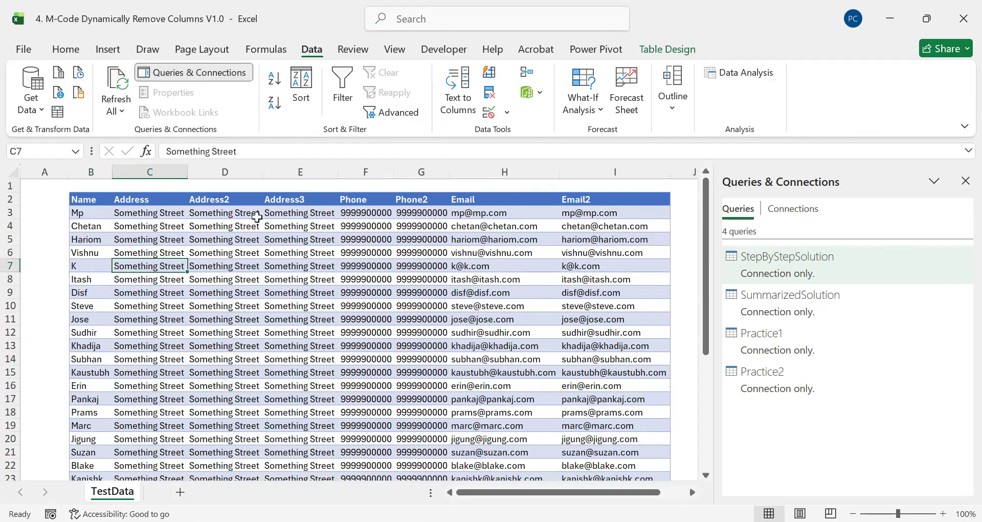
pyautogui.click(57, 116)
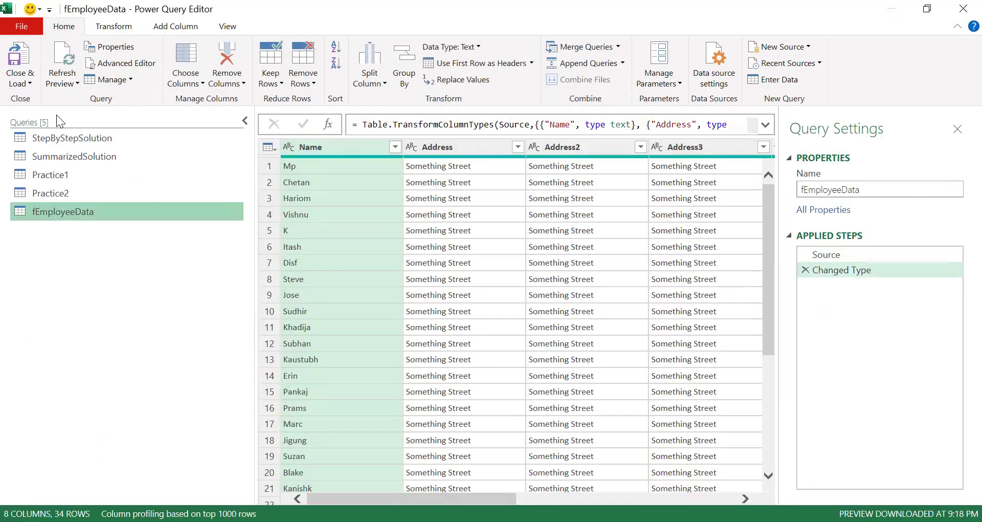
# Step: Rename the fEmployeeData query to RemoveColumnsUsingUI
pyautogui.doubleClick(46, 215)
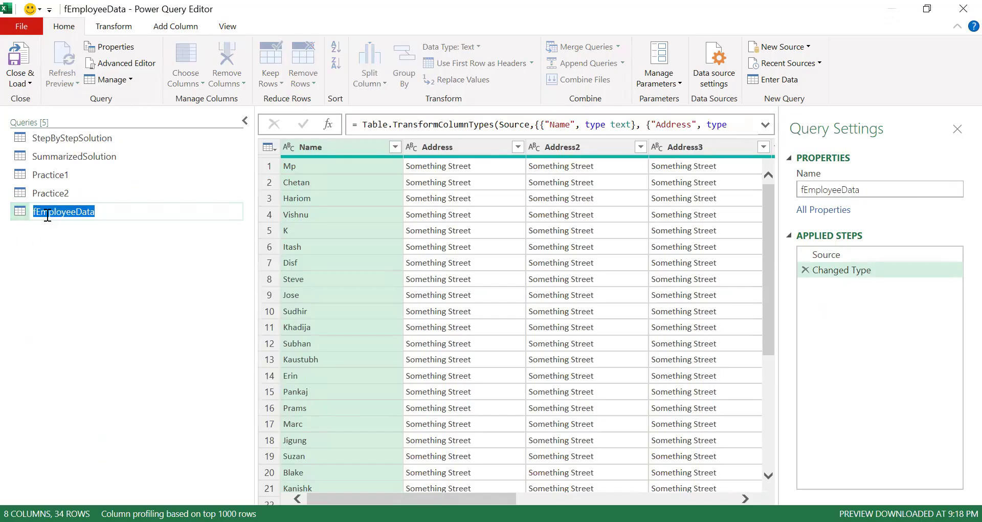
pyautogui.write('RemoveColumnsUsing')
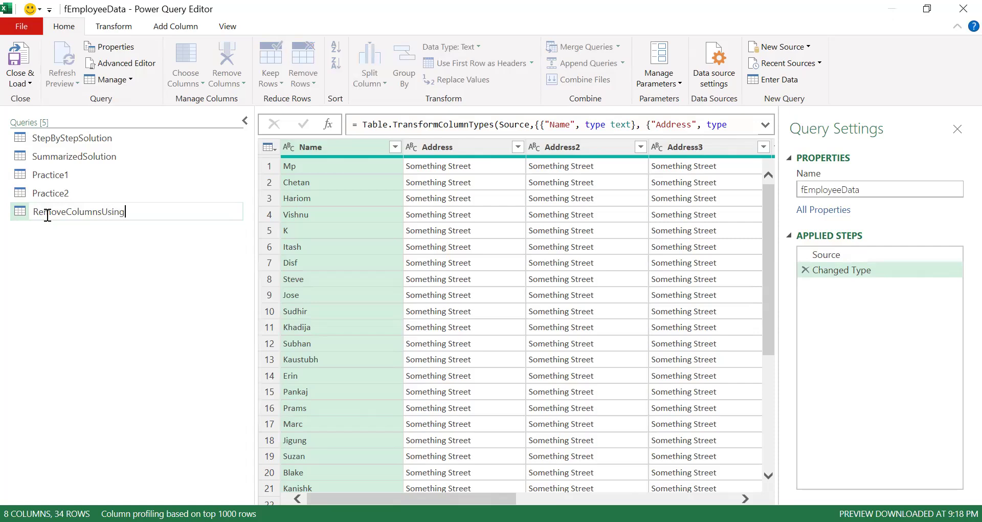
pyautogui.write('IUI')
pyautogui.press('Return')
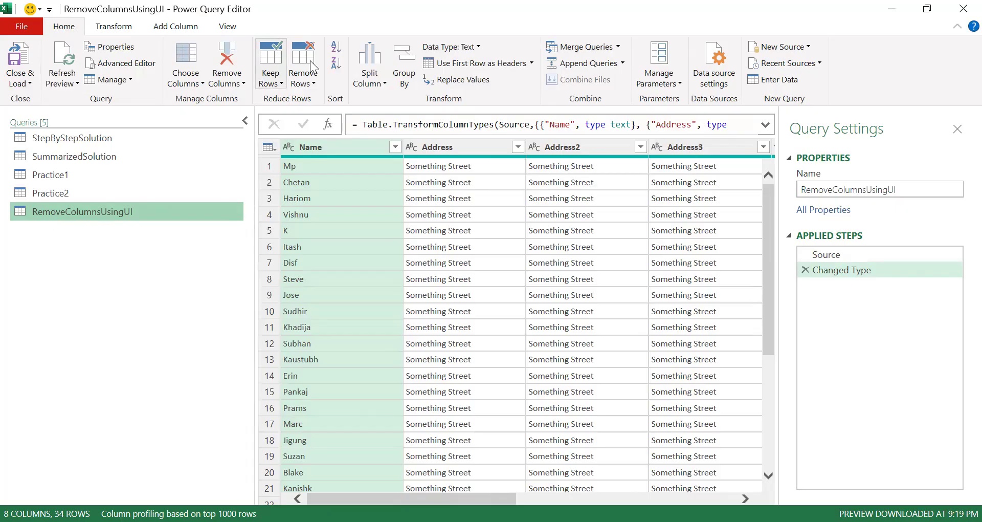
# Step: Delete the Changed Type step and remove the Address2, Address3, Phone2 and Email2 columns
pyautogui.click(805, 270)
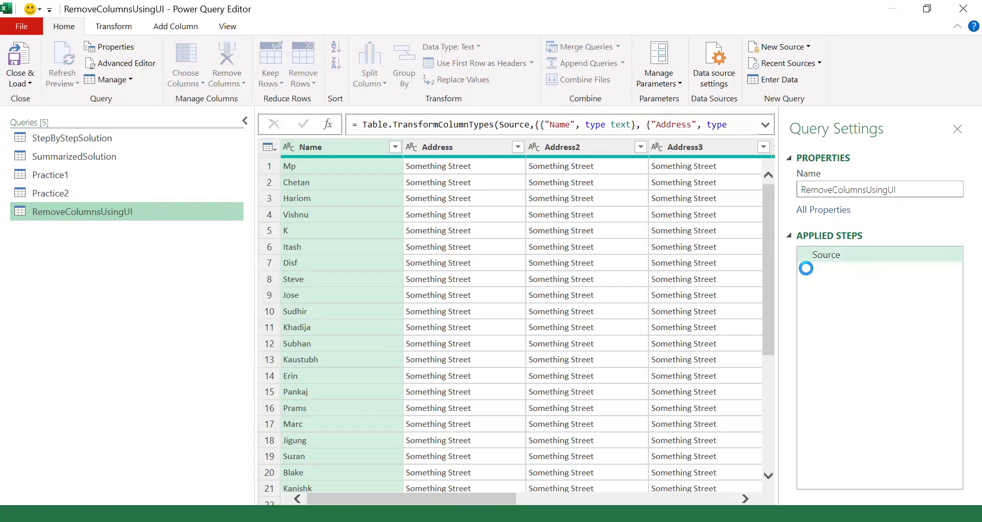
pyautogui.click(545, 150)
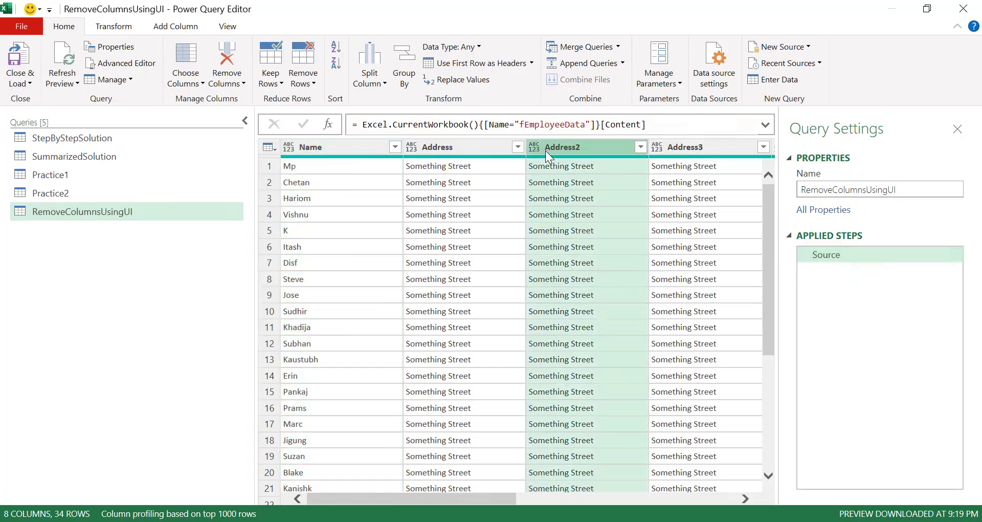
pyautogui.keyDown('ctrl'); pyautogui.click(694, 148); pyautogui.keyUp('ctrl')
pyautogui.moveTo(440, 499); pyautogui.dragTo(655, 499)
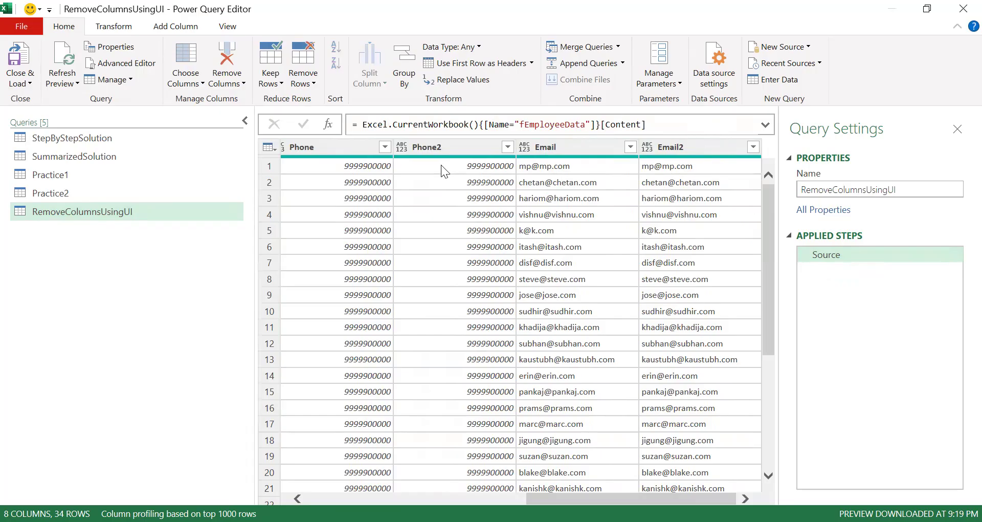
pyautogui.keyDown('ctrl'); pyautogui.click(438, 151); pyautogui.keyUp('ctrl')
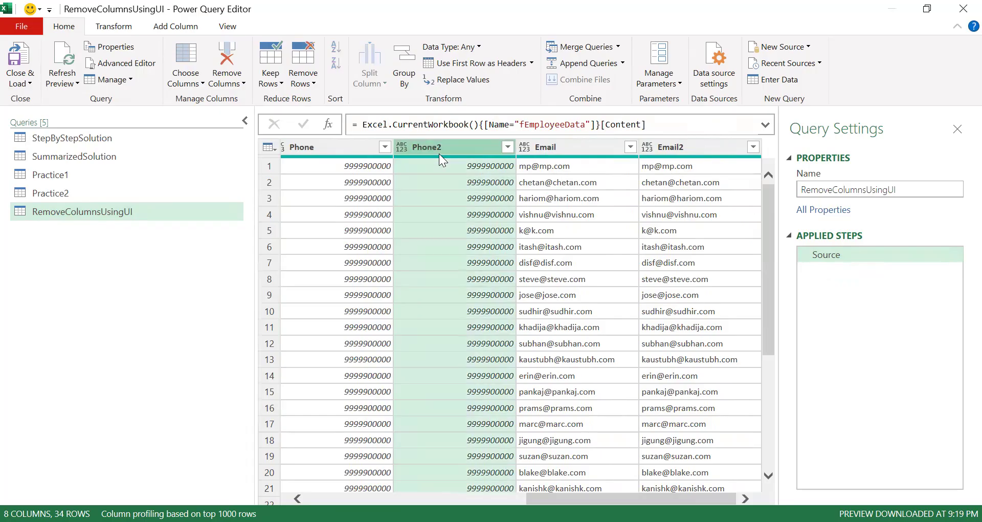
pyautogui.keyDown('ctrl'); pyautogui.click(675, 152); pyautogui.keyUp('ctrl')
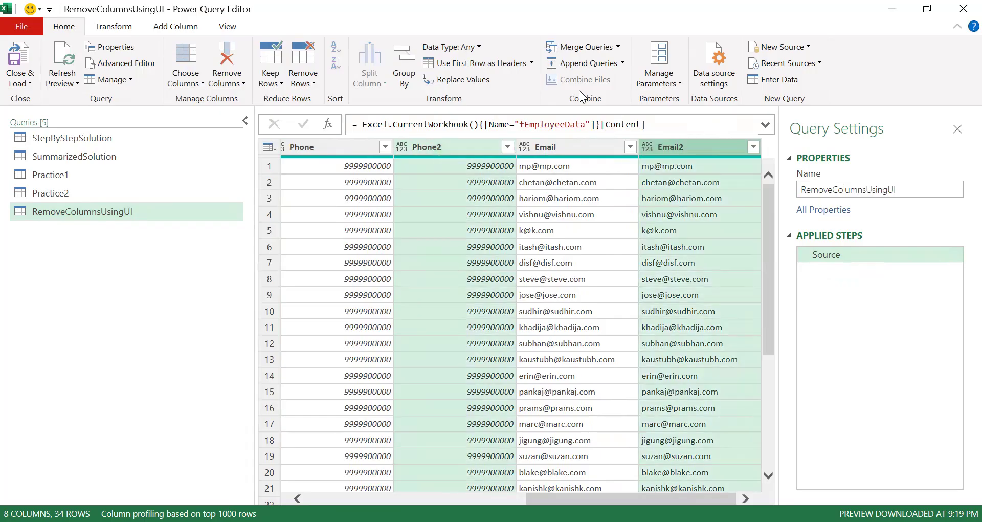
pyautogui.rightClick(441, 150)
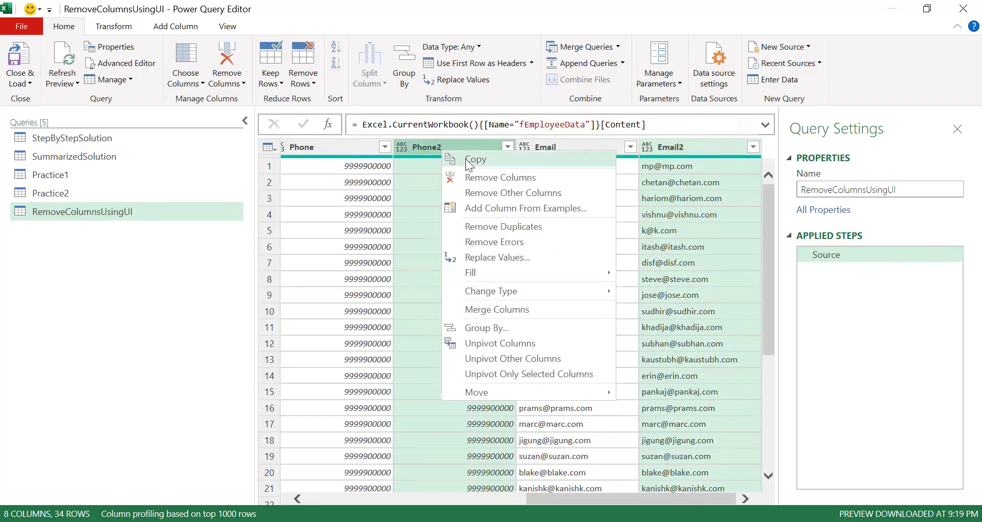
pyautogui.click(488, 179)
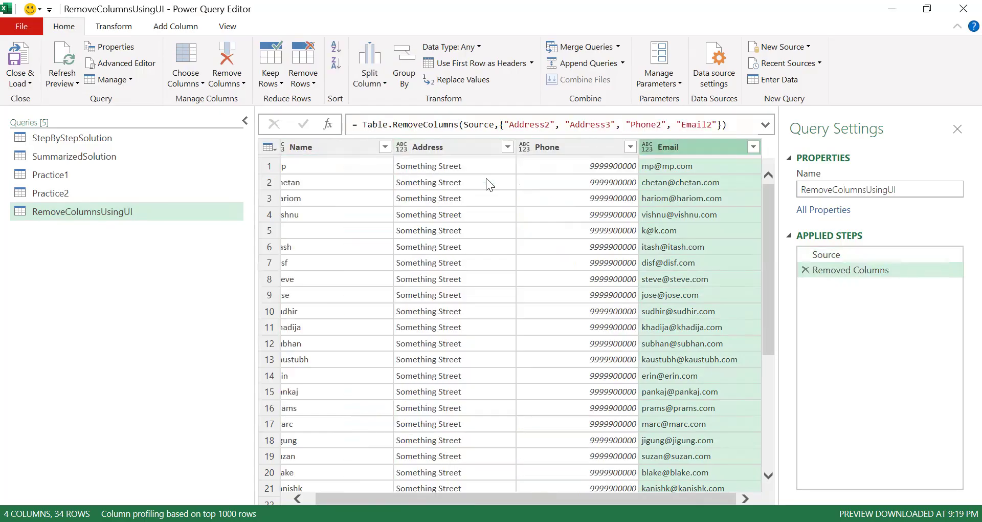
# Step: Rename the Removed Columns step to RemovedColumns and expand the formula bar
pyautogui.click(875, 274)
pyautogui.press('F2')
pyautogui.hotkey('ctrl', 'Left')
pyautogui.press('BackSpace')
pyautogui.press('Return')
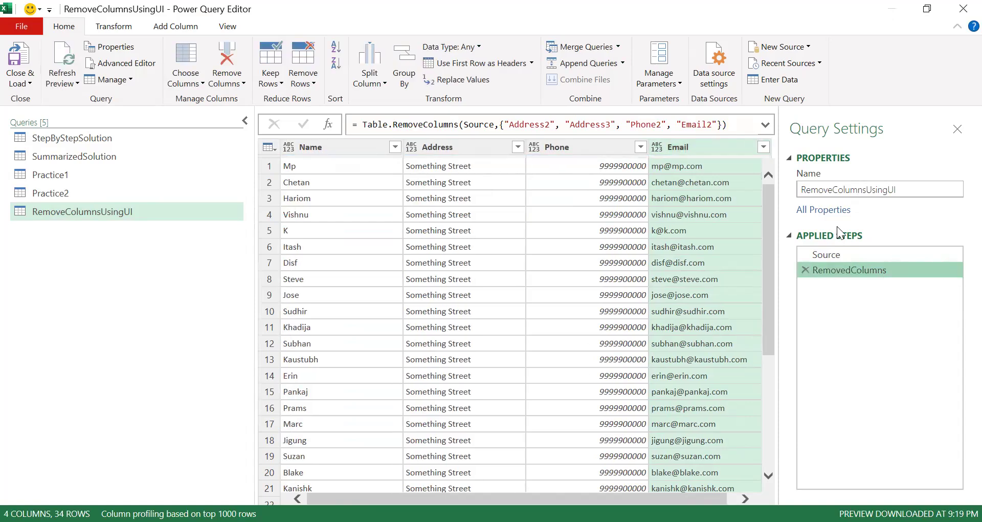
pyautogui.click(765, 126)
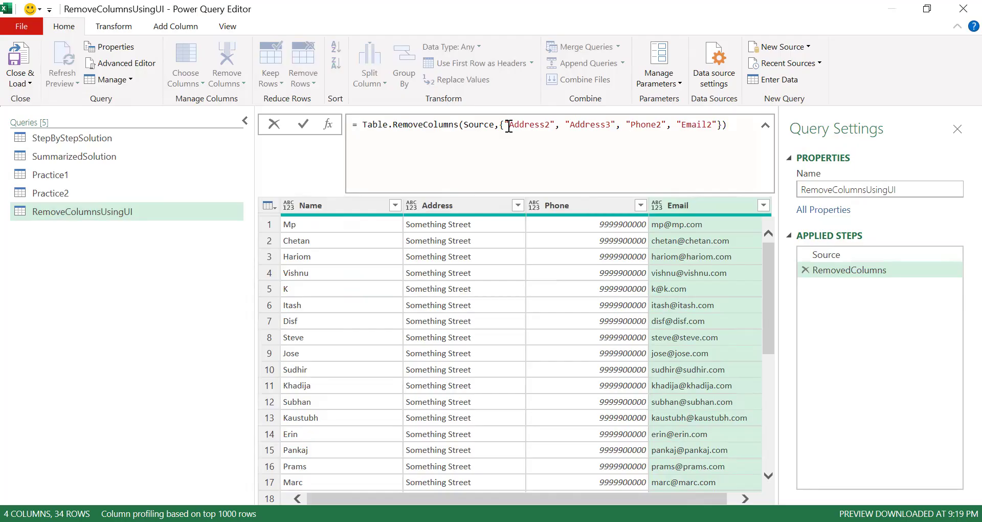
pyautogui.click(122, 259)
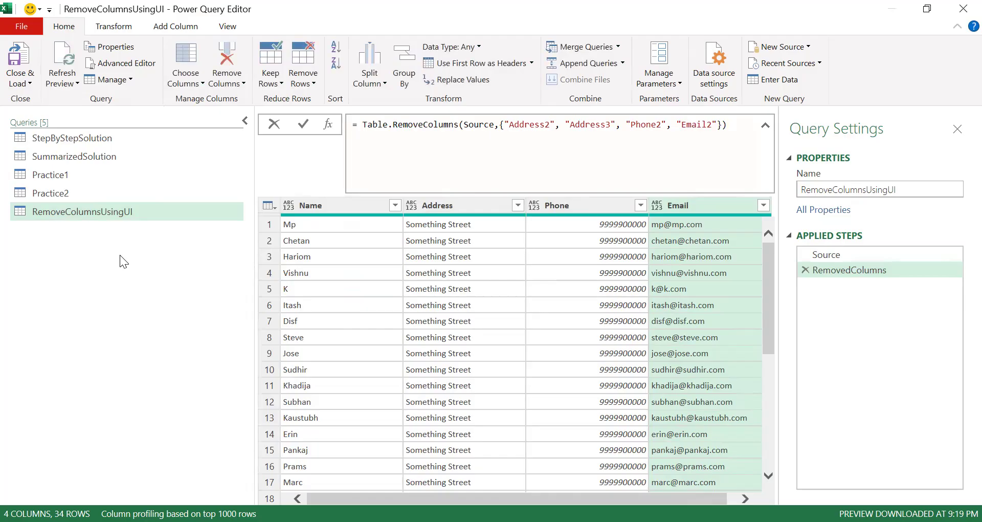
# Step: Duplicate the RemoveColumnsUsingUI query and name the copy RemoveColumnsUsingMCode
pyautogui.rightClick(99, 210)
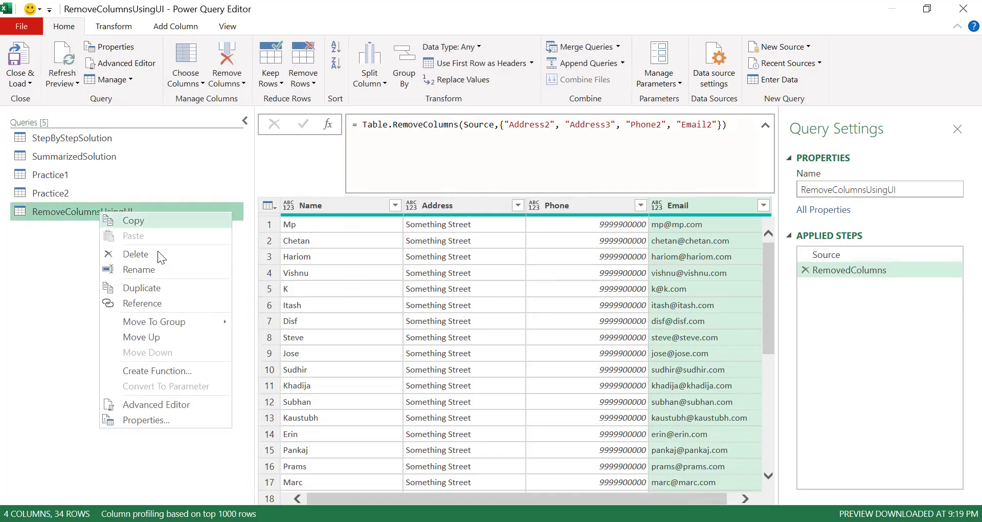
pyautogui.click(152, 287)
pyautogui.press('BackSpace')
pyautogui.press('BackSpace')
pyautogui.press('BackSpace')
pyautogui.press('BackSpace')
pyautogui.press('BackSpace')
pyautogui.press('BackSpace')
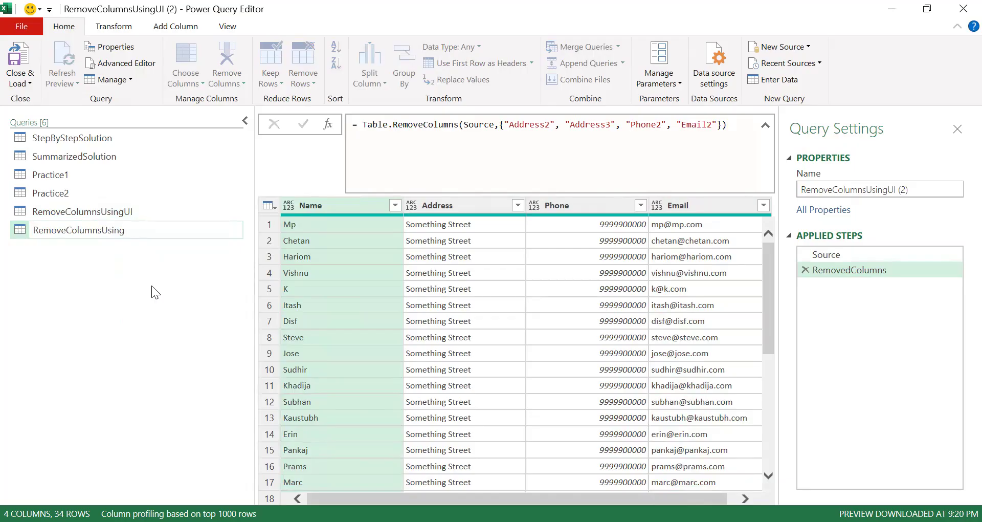
pyautogui.write('MCode')
pyautogui.press('Return')
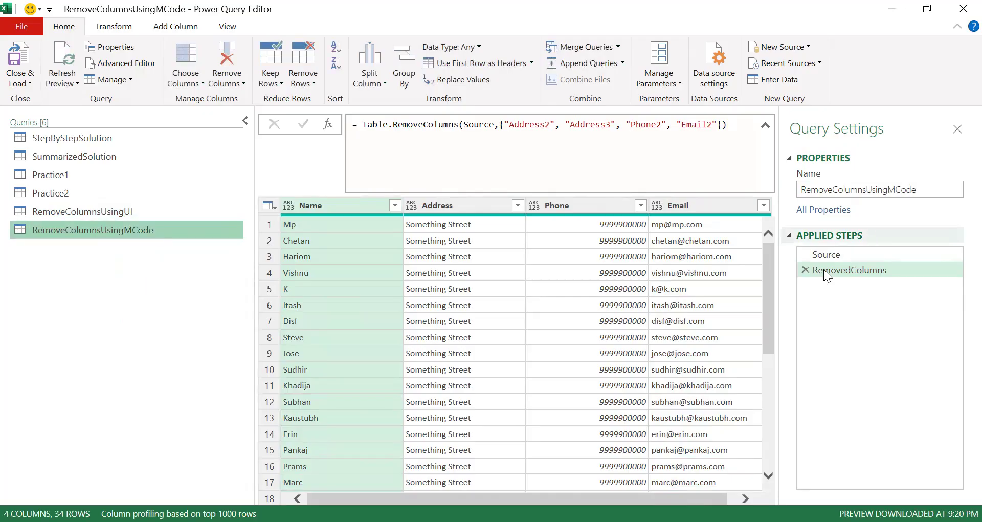
# Step: Delete the RemovedColumns step from the RemoveColumnsUsingMCode query, comparing it with the UI query
pyautogui.click(805, 269)
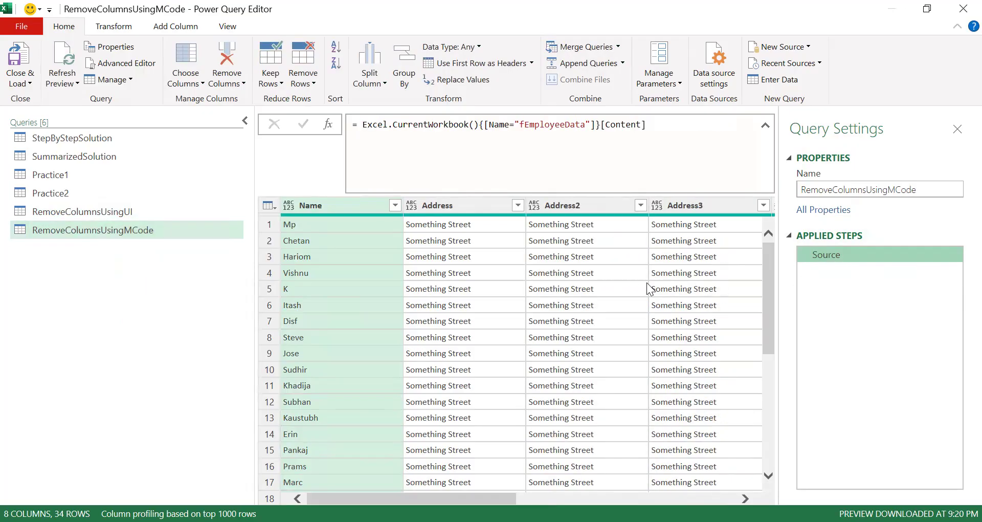
pyautogui.click(133, 213)
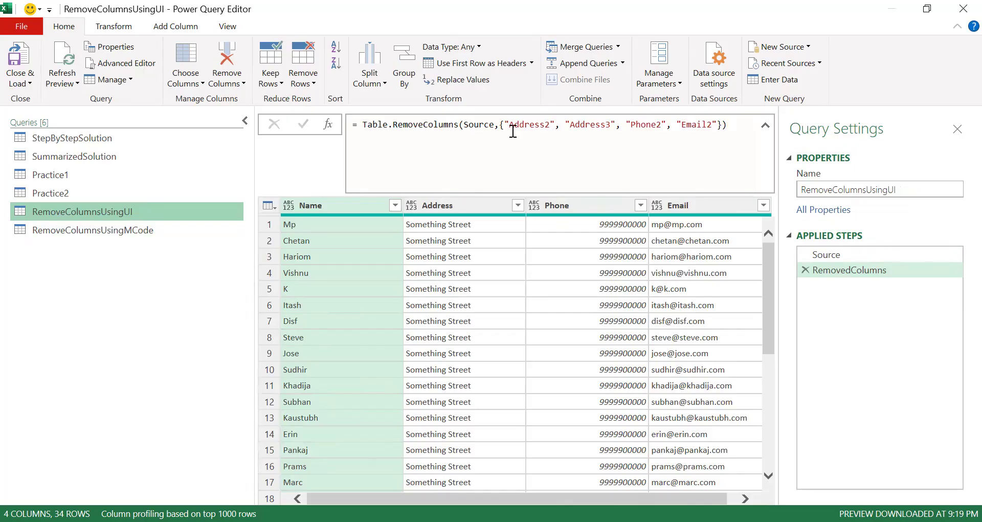
pyautogui.click(107, 224)
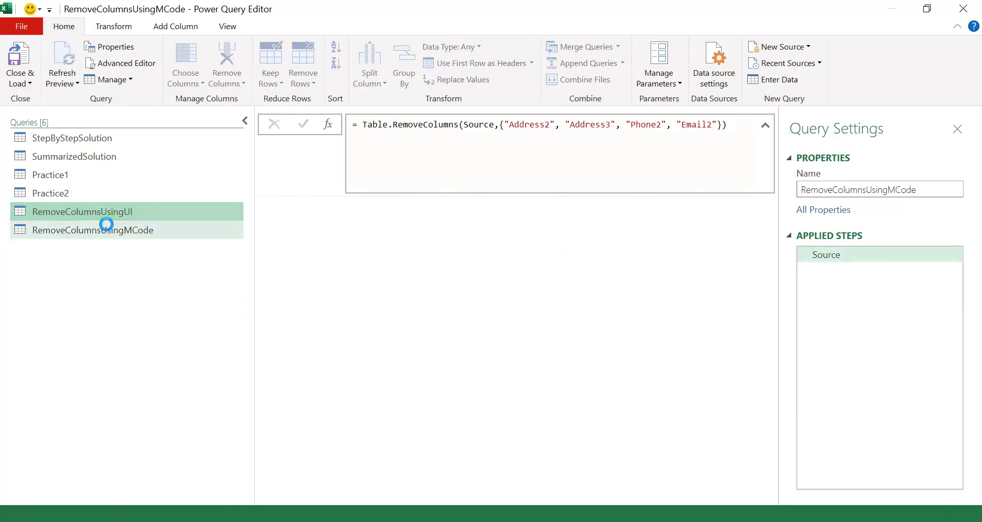
# Step: Add a custom step with the formula Table.ColumnNames(Source) to list all column names
pyautogui.click(328, 124)
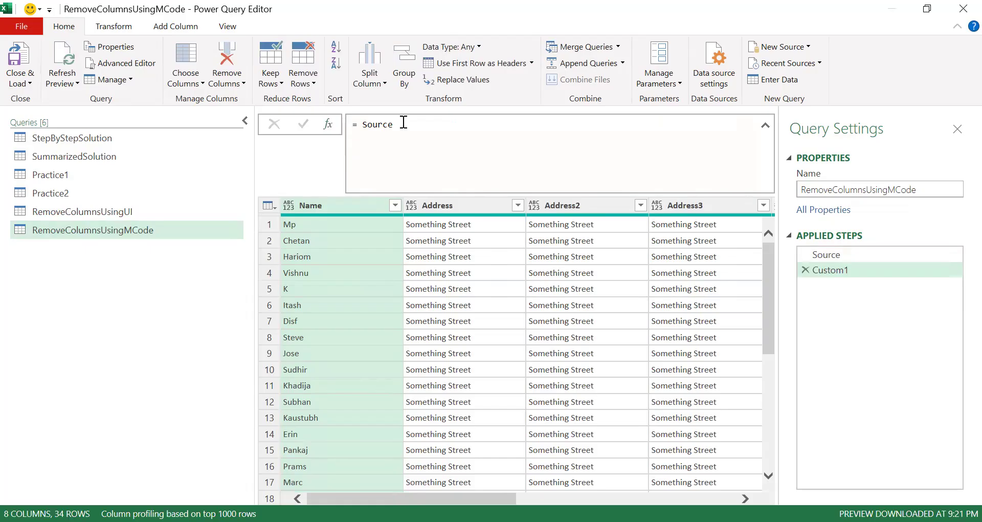
pyautogui.doubleClick(373, 125)
pyautogui.press('BackSpace')
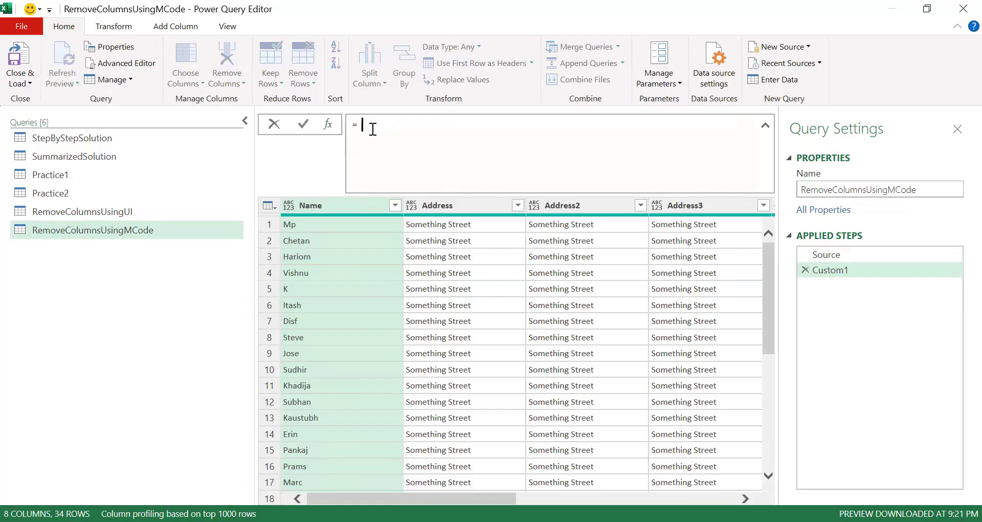
pyautogui.write('Table.ColumnNames(Source')
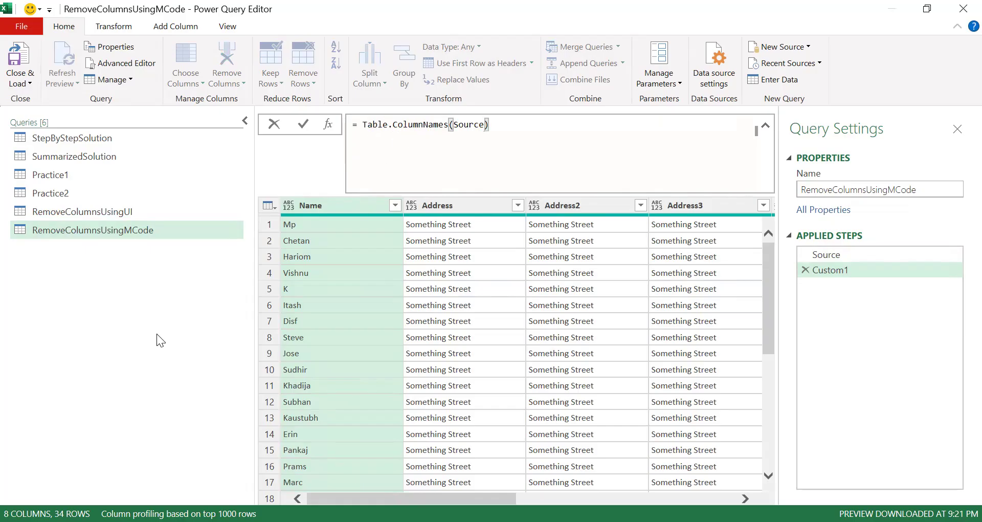
pyautogui.press('Return')
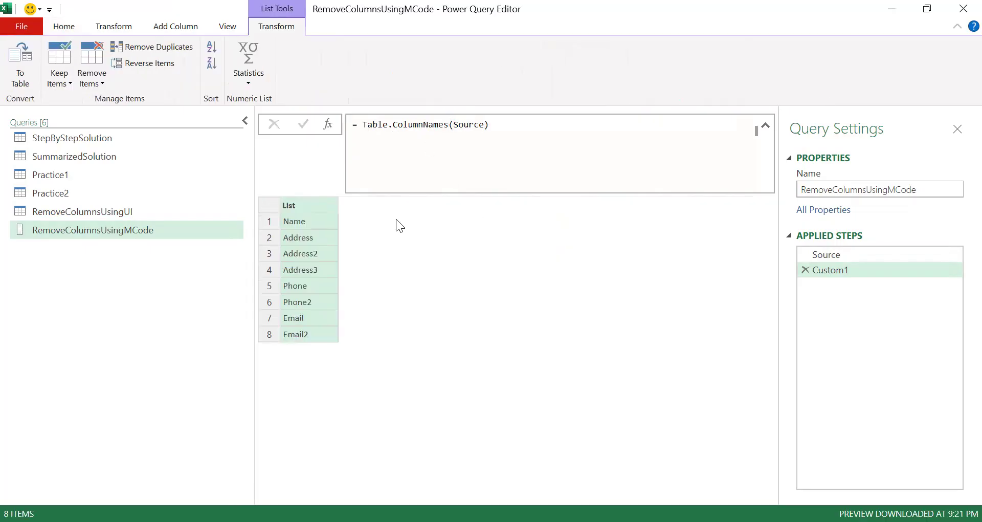
# Step: Rename the Custom1 step to ColumnNameAllList
pyautogui.doubleClick(855, 270)
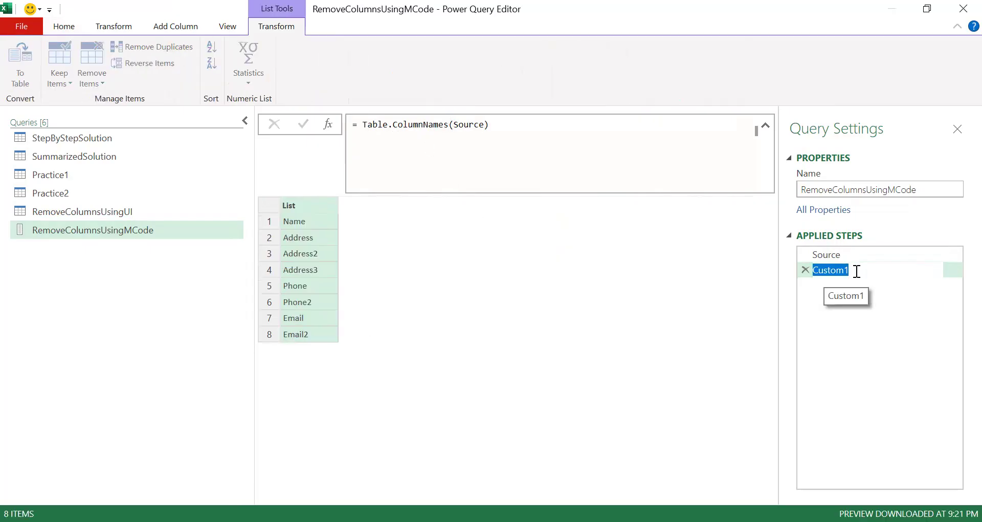
pyautogui.write('ColumnNameAllList')
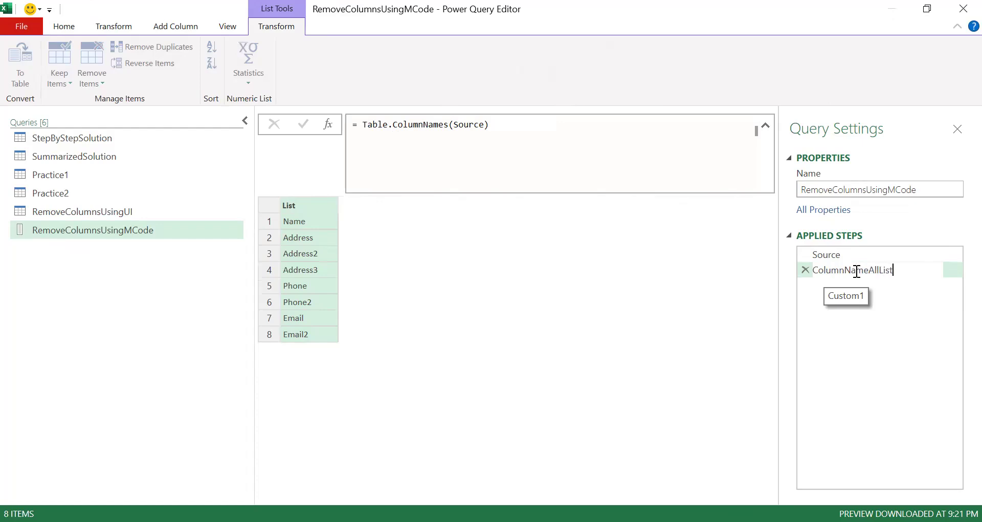
pyautogui.click(855, 270)
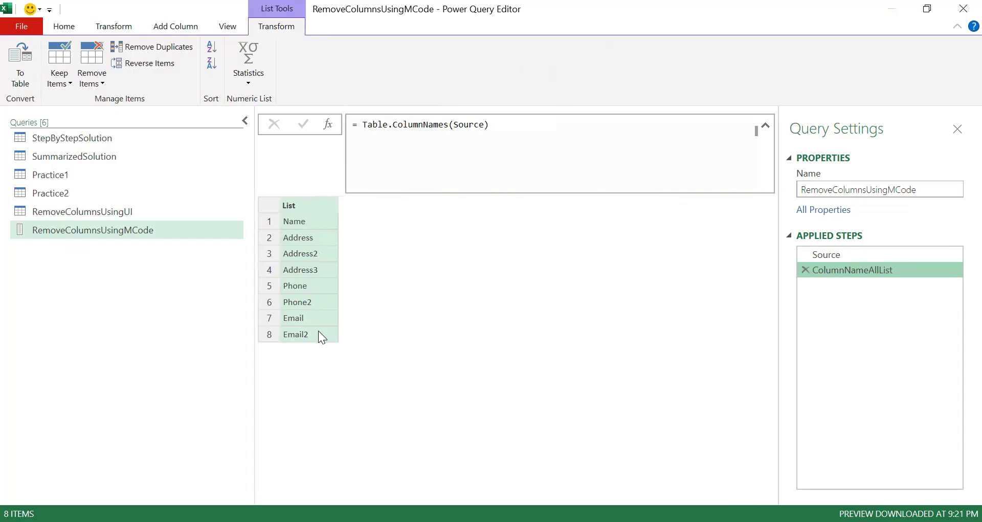
# Step: Add a new custom step with the formula List.Transform(ColumnNameAllList, each _)
pyautogui.click(327, 125)
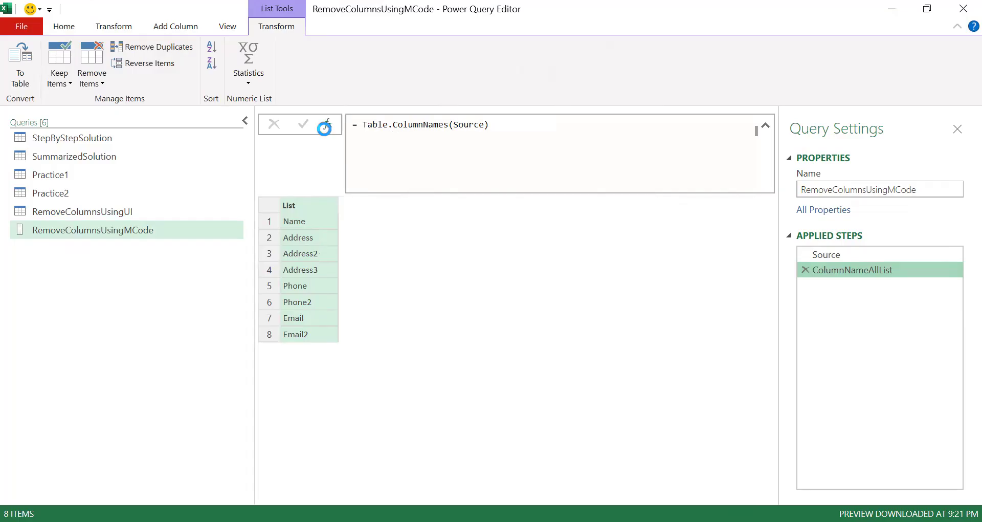
pyautogui.doubleClick(379, 128)
pyautogui.press('BackSpace')
pyautogui.write('Tr')
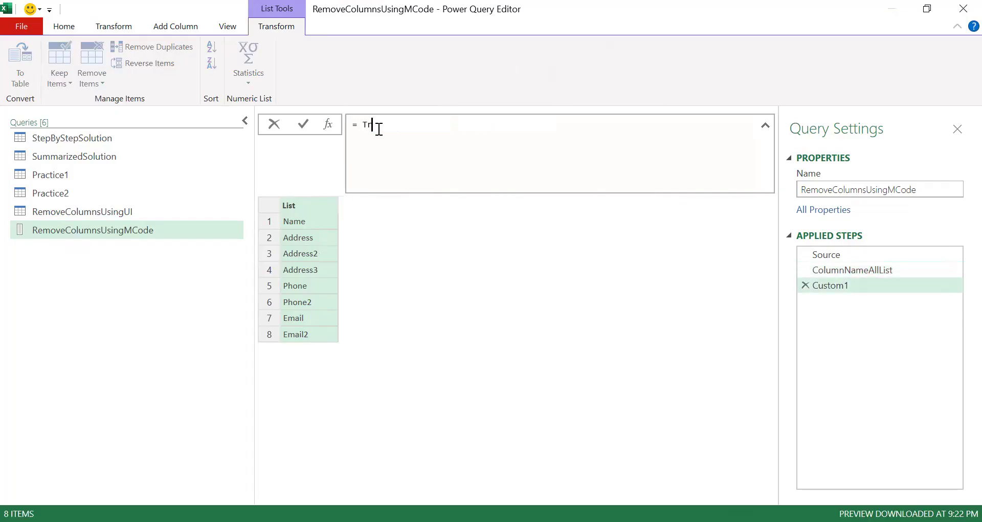
pyautogui.press('BackSpace')
pyautogui.press('BackSpace')
pyautogui.write('List.Transform(ColumnNameAllList')
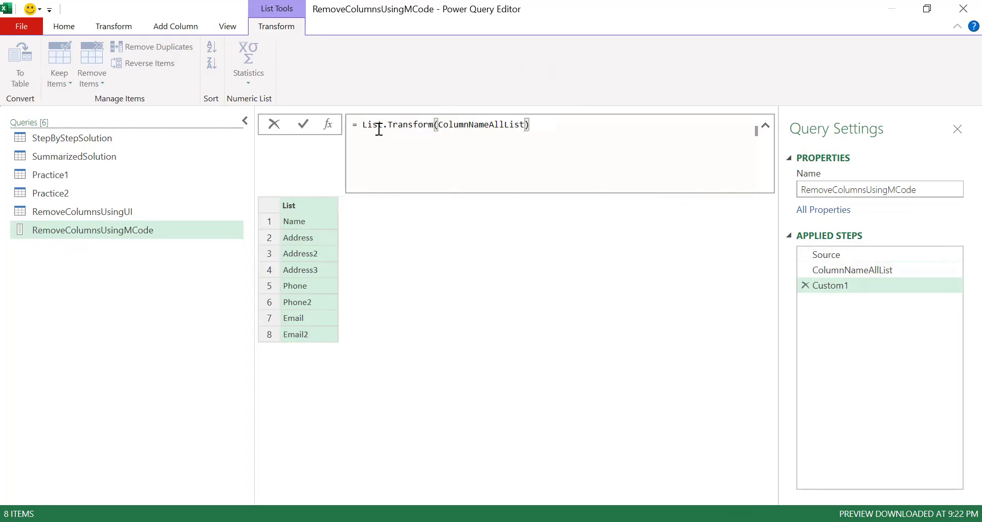
pyautogui.write(',')
pyautogui.write('each _')
pyautogui.press('Return')
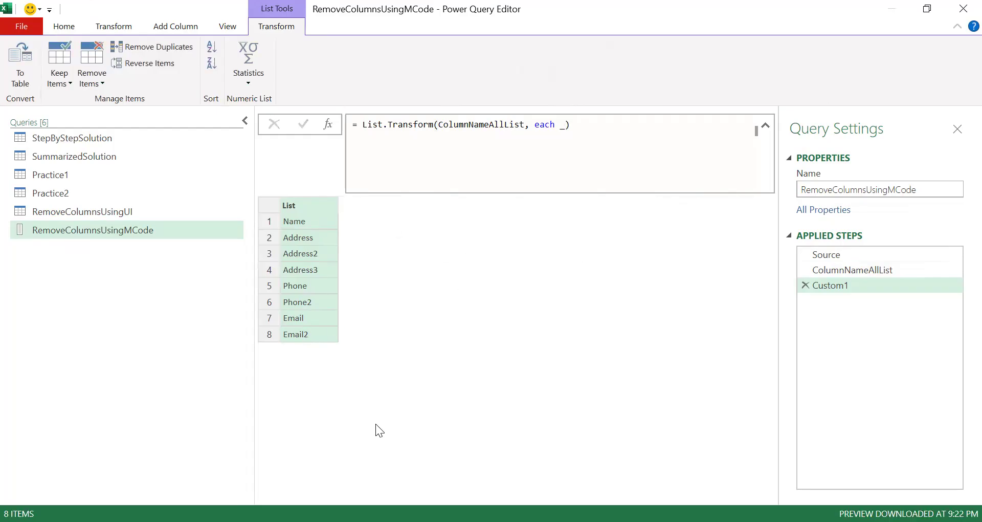
# Step: Change the transform function to each Text.End(_, 1) to take each column name's last character
pyautogui.click(564, 124)
pyautogui.press('BackSpace')
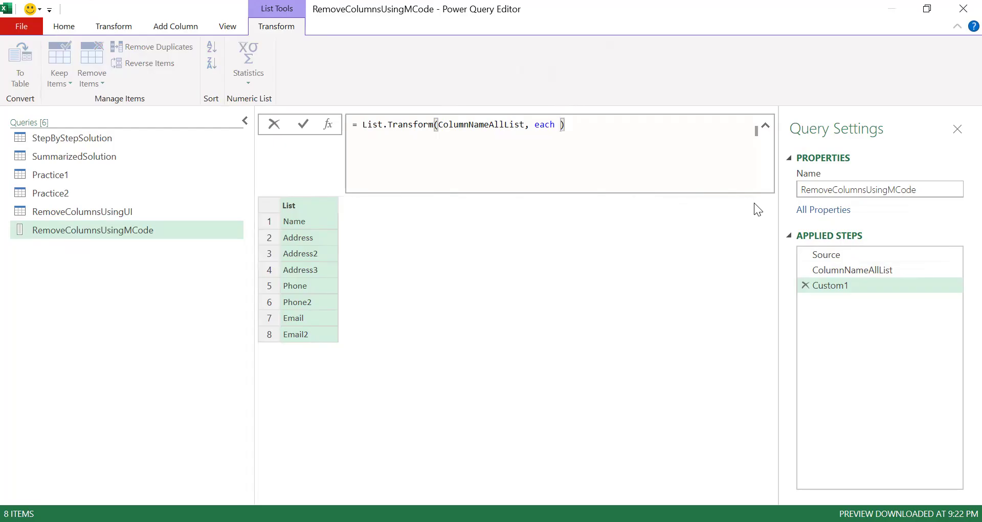
pyautogui.write('Text.End')
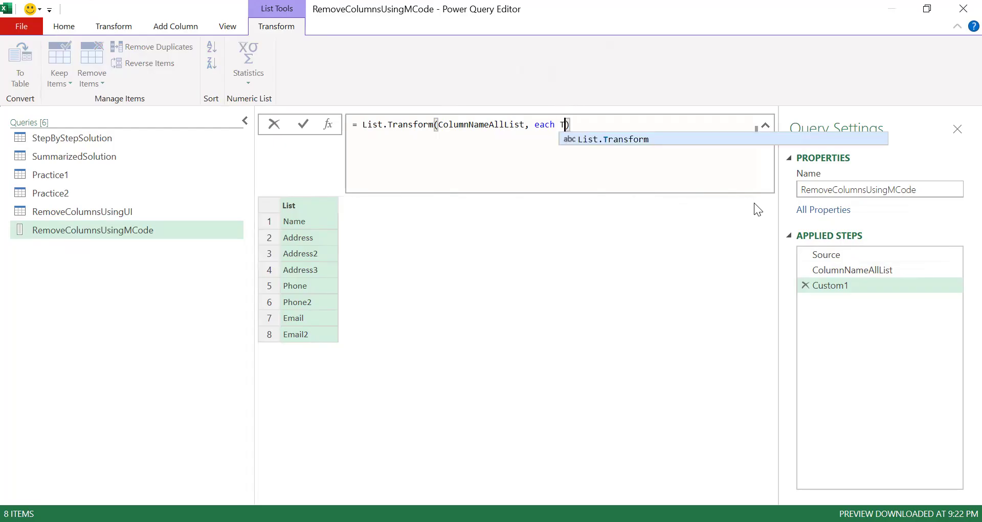
pyautogui.write('(_, 1')
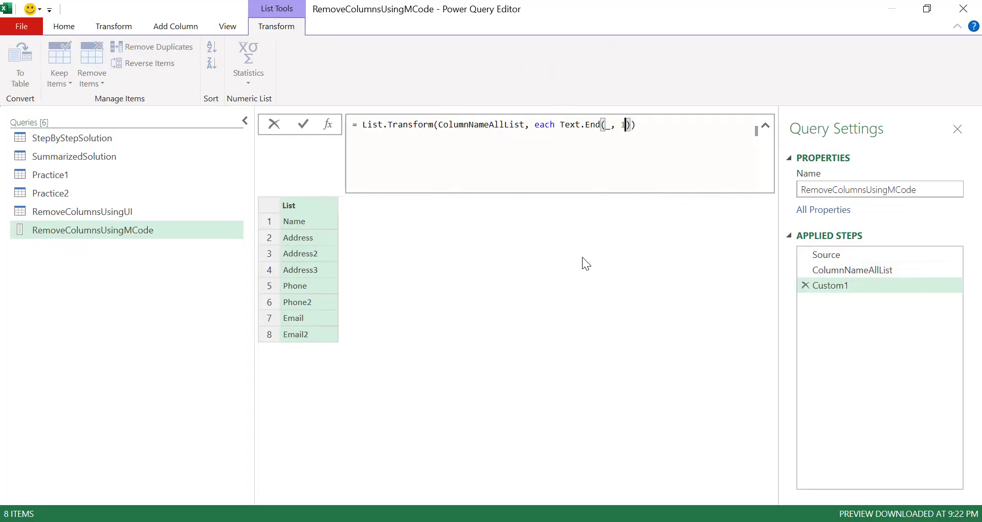
pyautogui.press('Return')
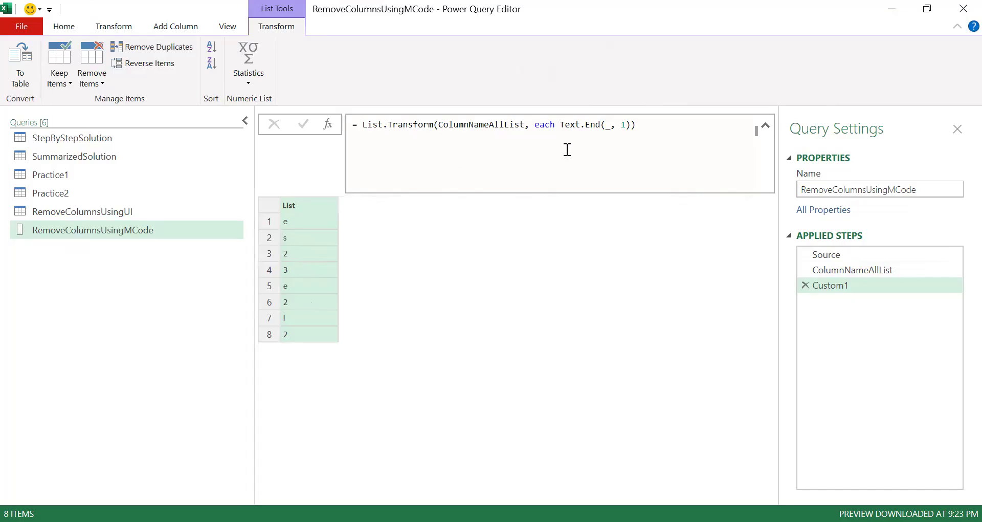
# Step: Wrap Text.End(_, 1) in Number.From so each last character is converted to a number
pyautogui.moveTo(562, 125); pyautogui.dragTo(631, 126)
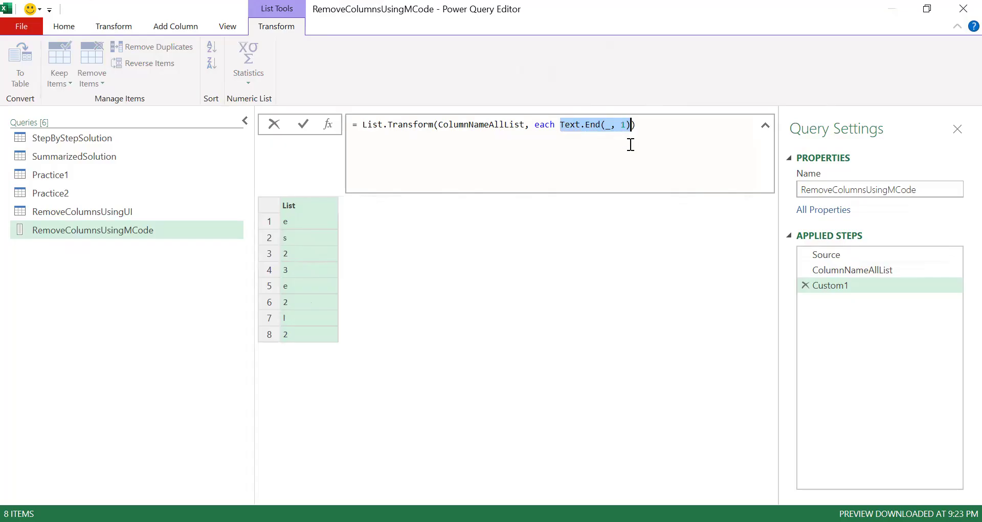
pyautogui.press('BackSpace')
pyautogui.write('Number.')
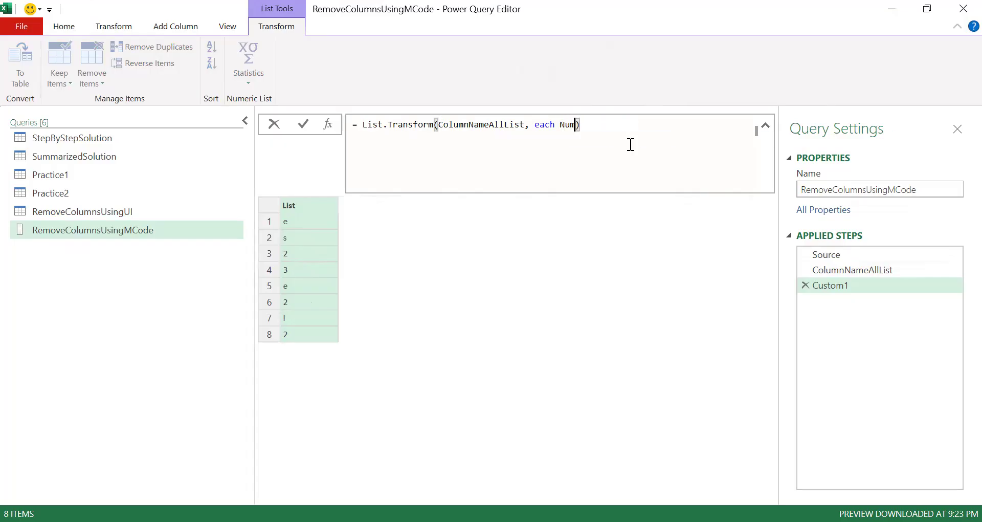
pyautogui.write('From(')
pyautogui.write('Text.End(_, 1)')
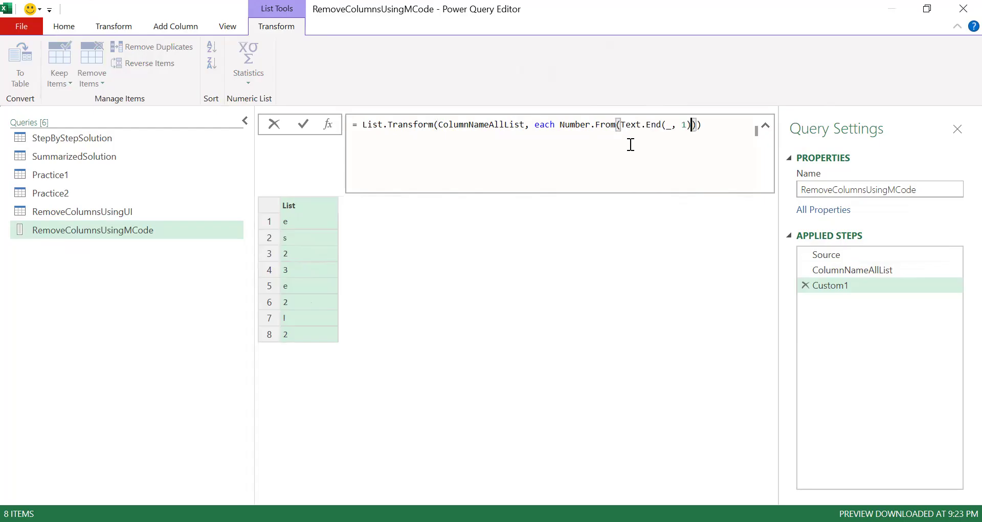
pyautogui.press('Return')
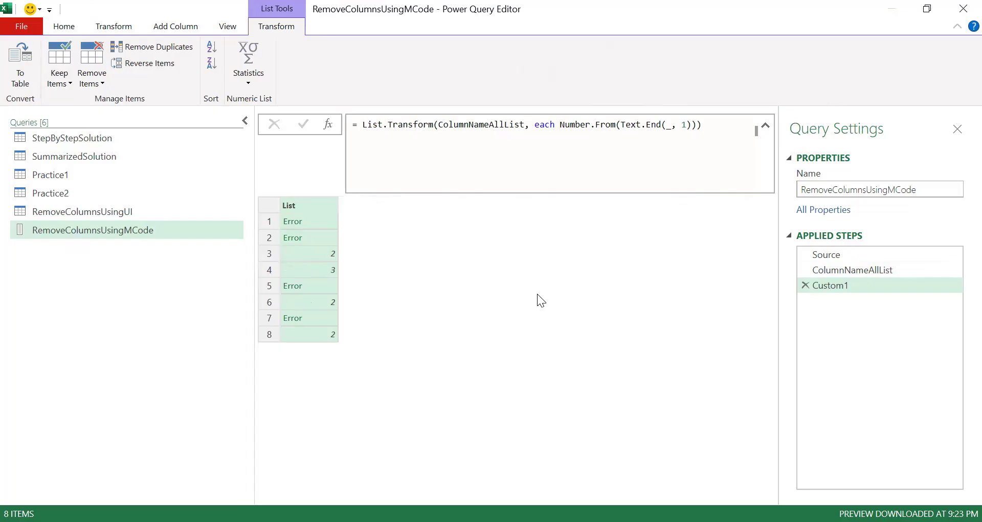
# Step: Insert try before Number.From in the formula and inspect a resulting error record
pyautogui.click(304, 258)
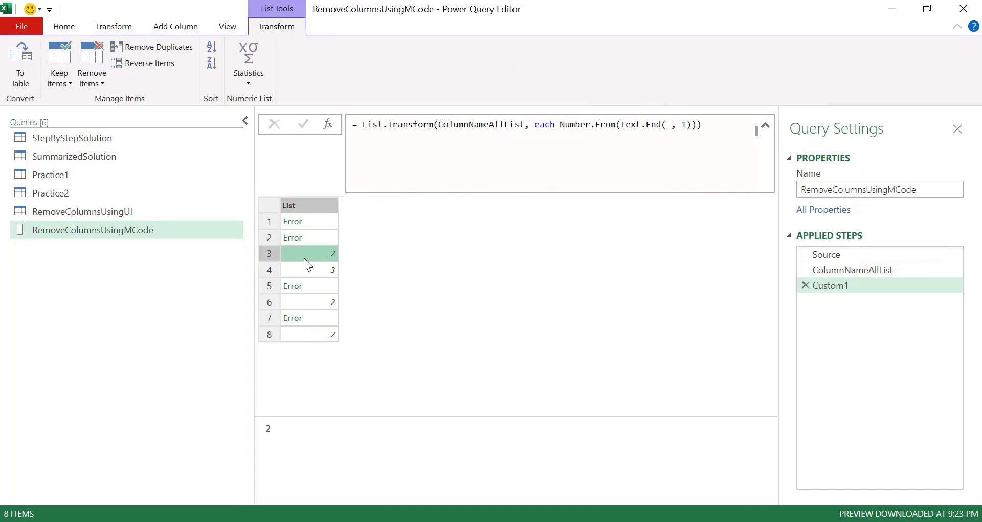
pyautogui.click(324, 225)
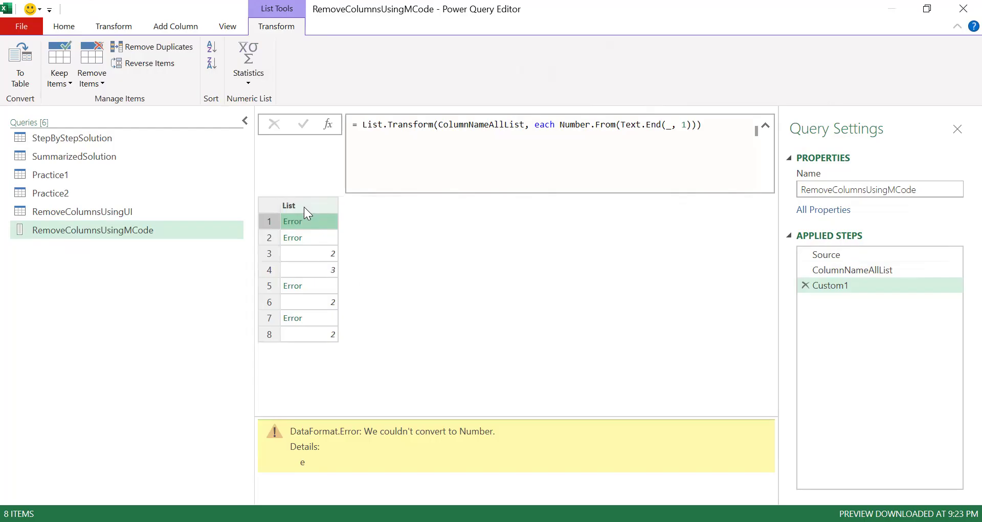
pyautogui.click(558, 125)
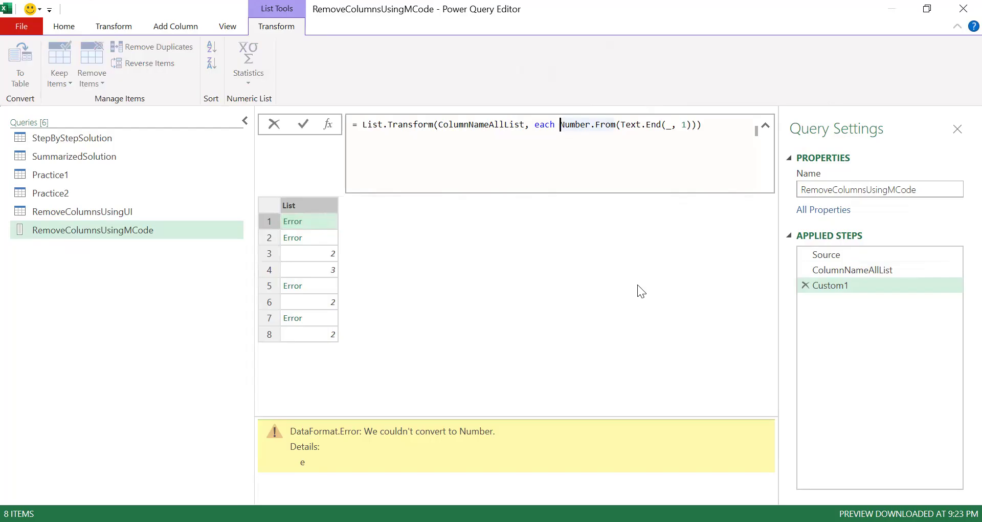
pyautogui.write('try')
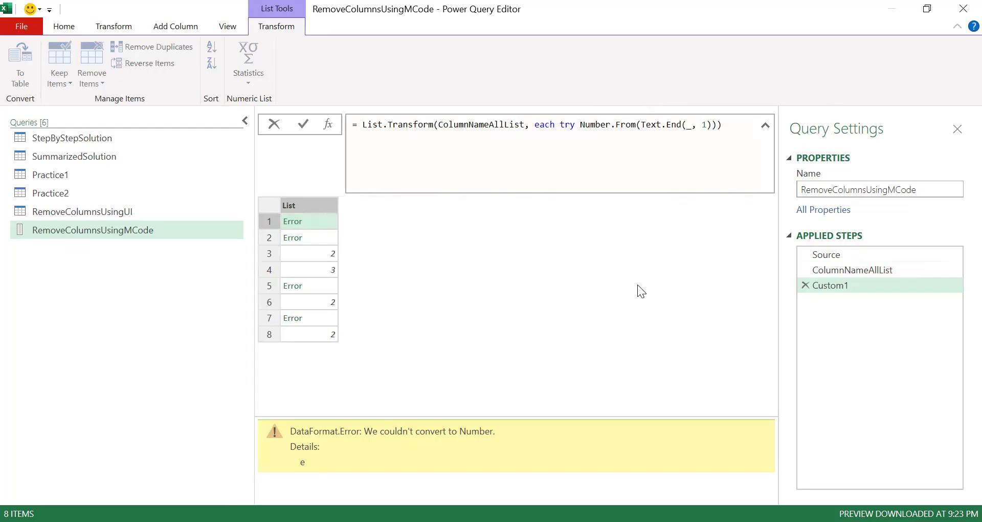
pyautogui.press('Return')
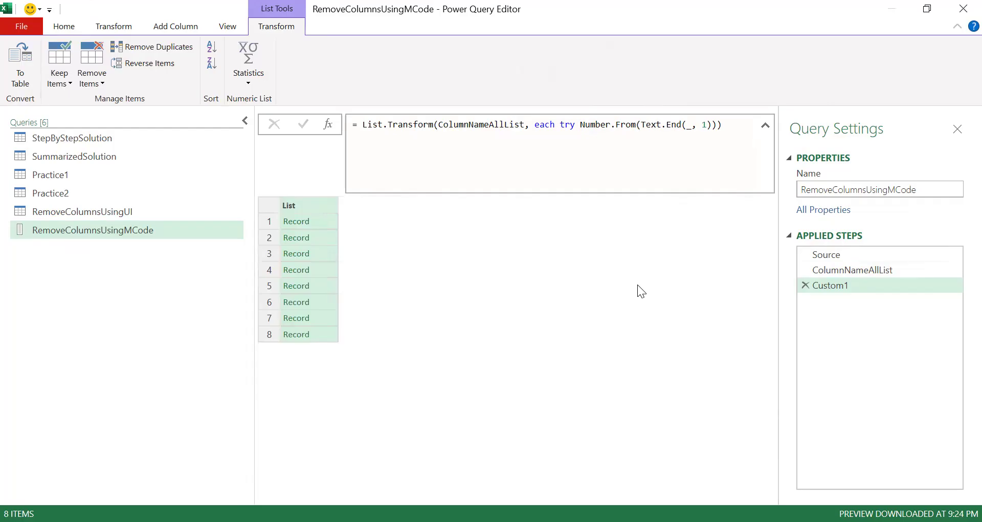
pyautogui.click(321, 221)
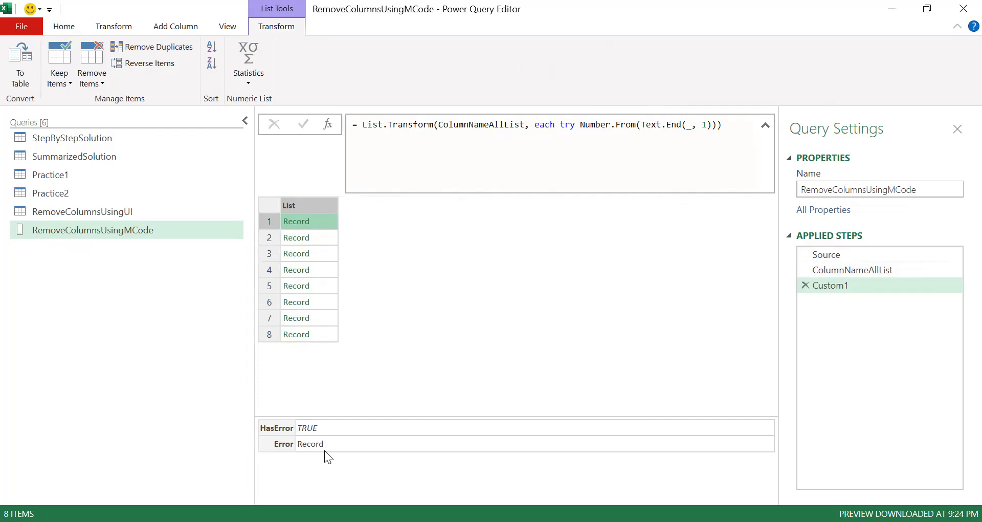
# Step: Try to wrap the try expression in parentheses by adding an opening and closing bracket
pyautogui.click(562, 126)
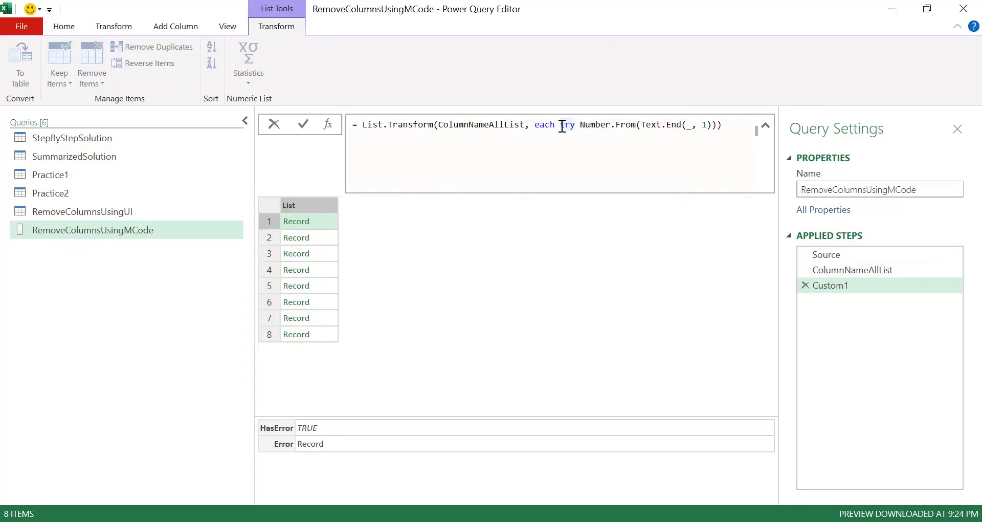
pyautogui.write('(')
pyautogui.click(727, 125)
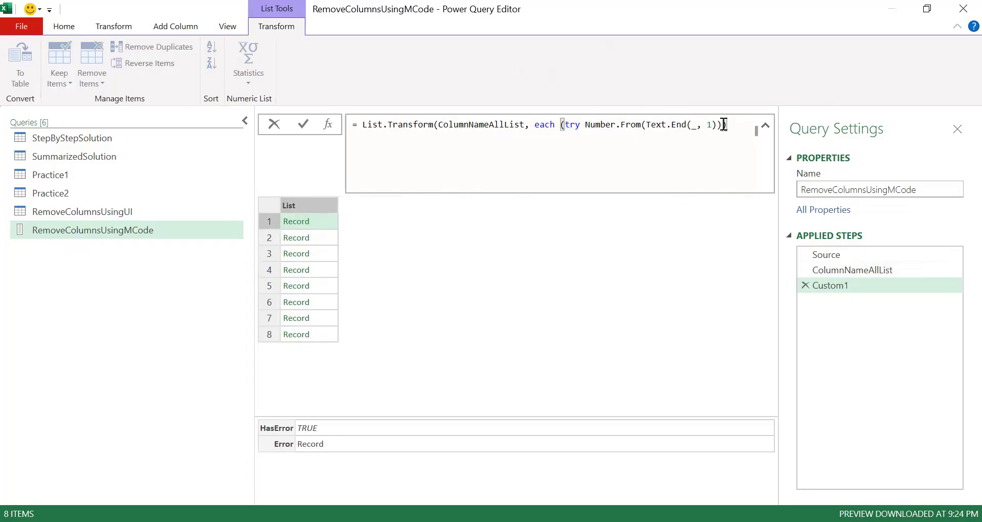
pyautogui.press('Return')
pyautogui.click(721, 125)
pyautogui.press('BackSpace')
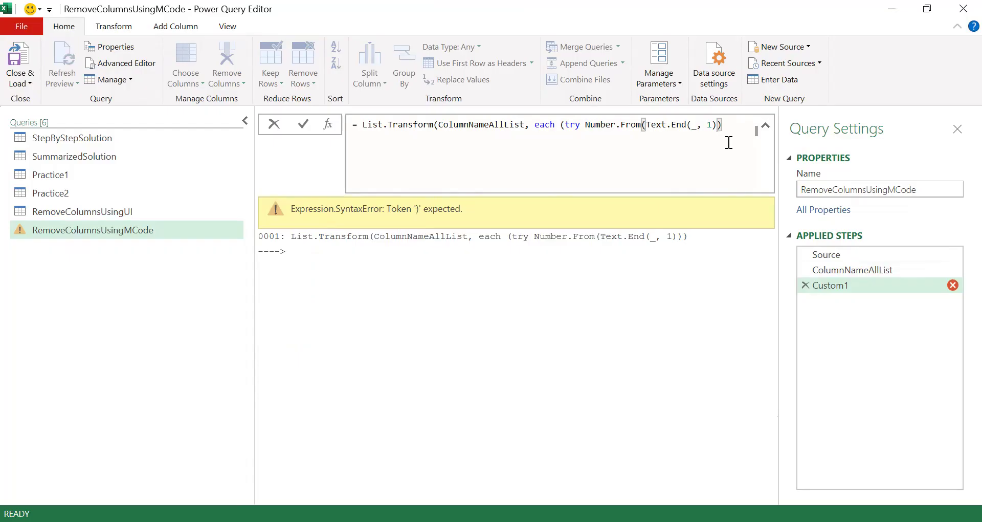
pyautogui.write(')')
pyautogui.press('Return')
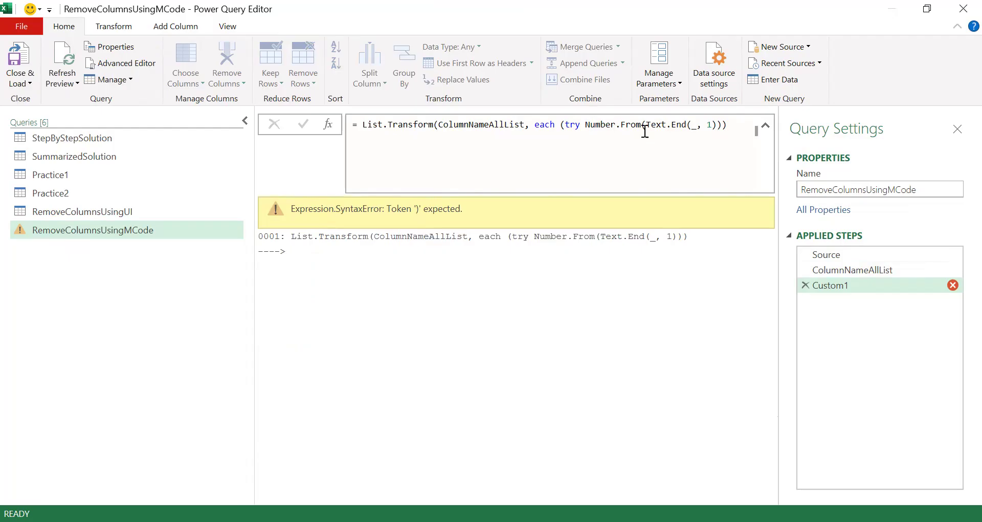
# Step: Remove the added brackets to restore the formula each try Number.From(Text.End(_, 1))
pyautogui.click(566, 125)
pyautogui.press('BackSpace')
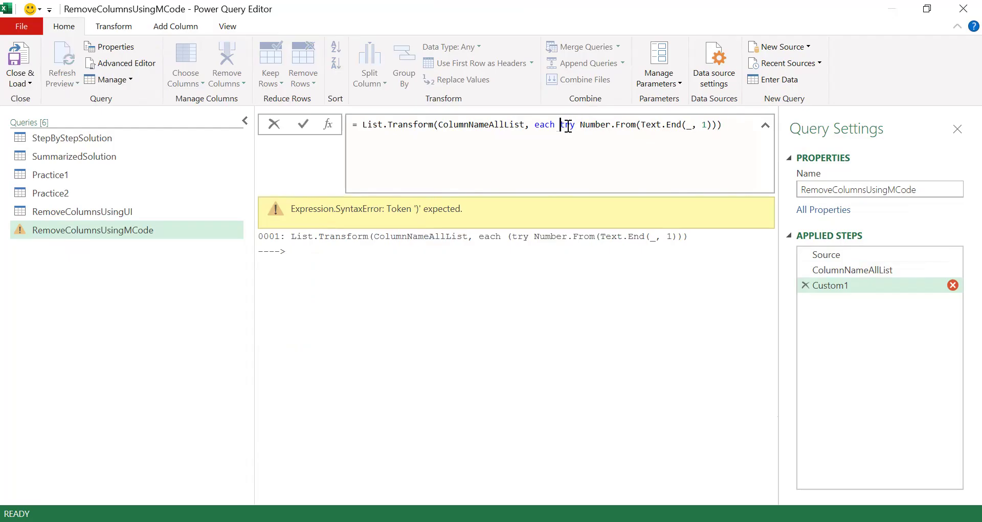
pyautogui.click(735, 132)
pyautogui.press('BackSpace')
pyautogui.click(660, 278)
pyautogui.click(721, 124)
pyautogui.press('BackSpace')
pyautogui.click(633, 272)
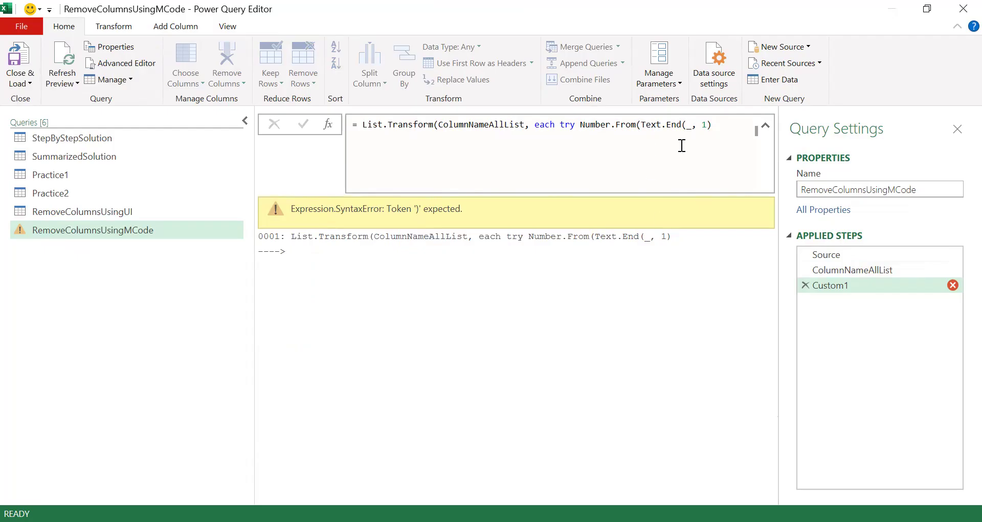
pyautogui.click(719, 125)
pyautogui.write('))')
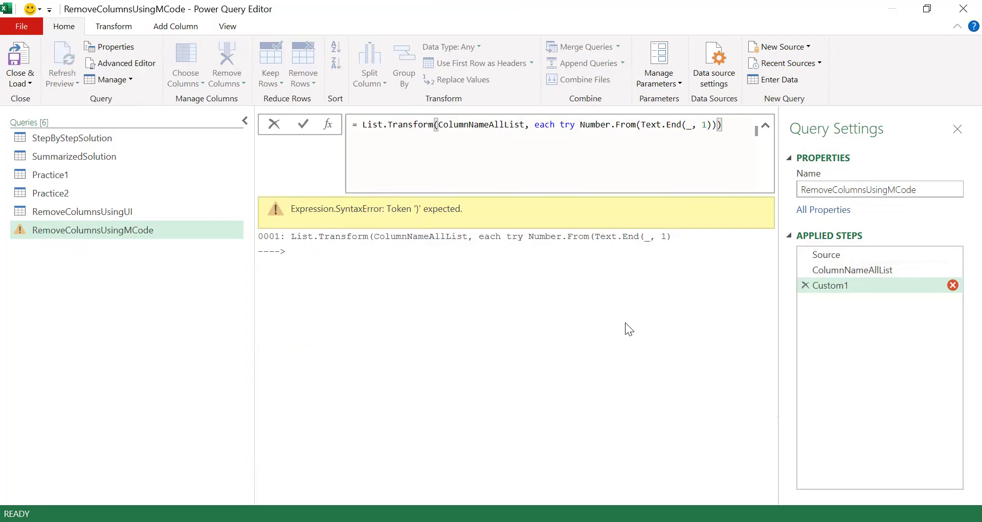
pyautogui.press('Return')
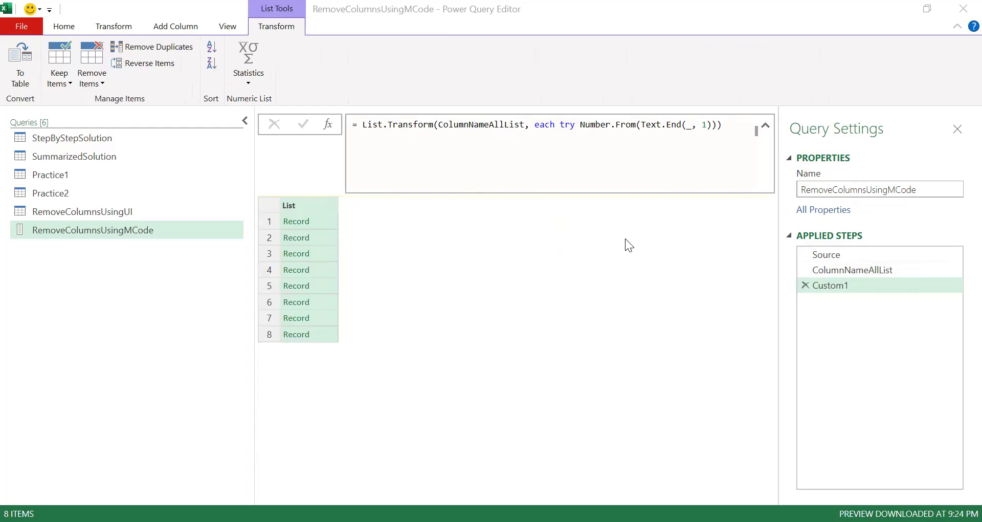
# Step: Enclose try Number.From(Text.End(_, 1)) in parentheses within the List.Transform formula
pyautogui.click(560, 125)
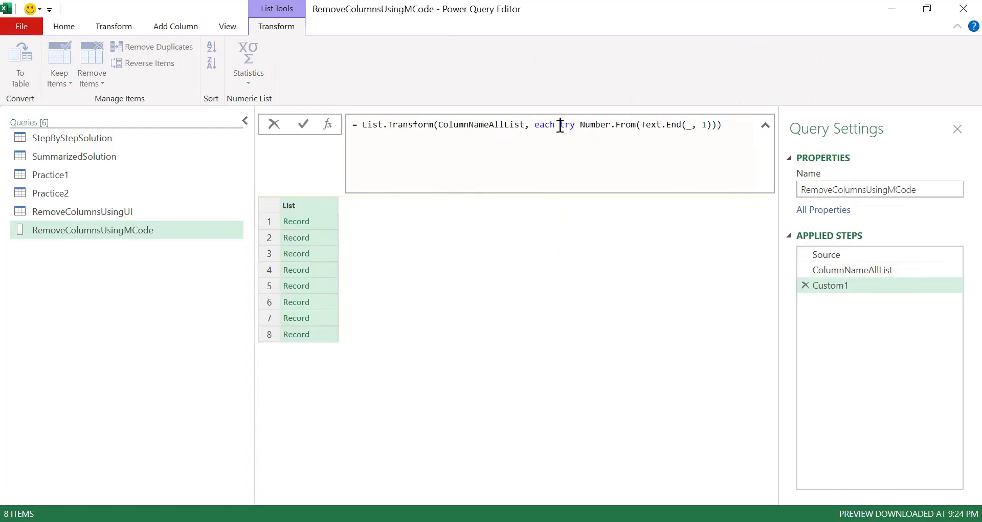
pyautogui.hotkey('shift', 'End')
pyautogui.hotkey('shift', 'Left')
pyautogui.hotkey('shift', 'Left')
pyautogui.hotkey('shift', 'Left')
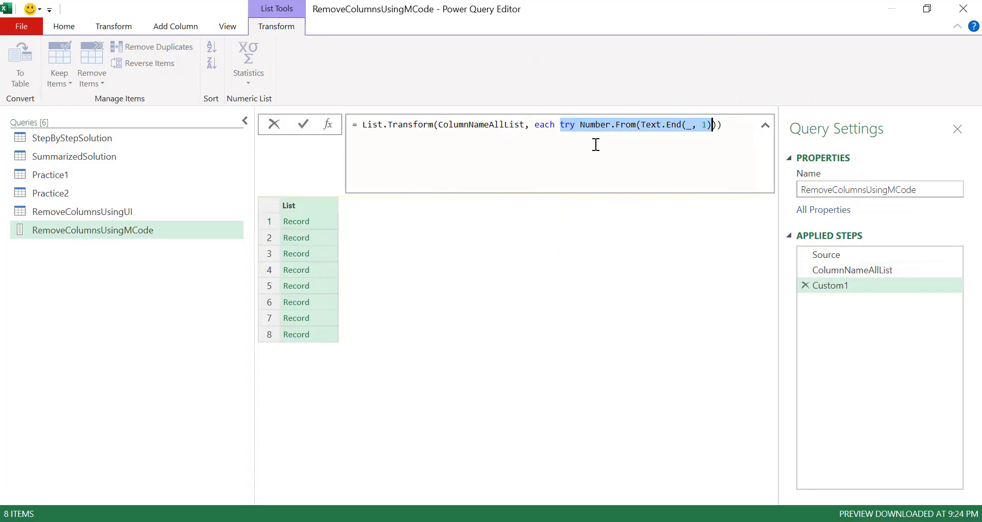
pyautogui.hotkey('shift', 'Right')
pyautogui.press('Left')
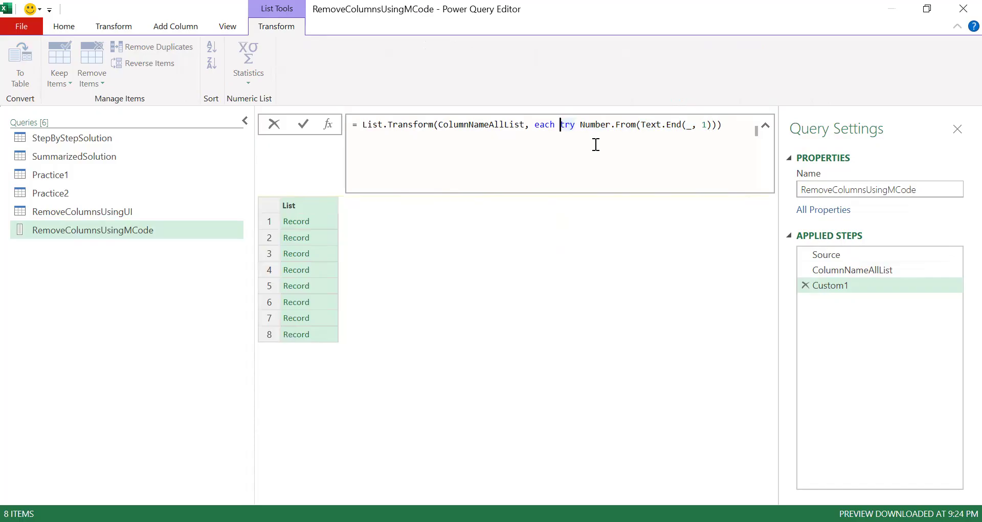
pyautogui.write('(')
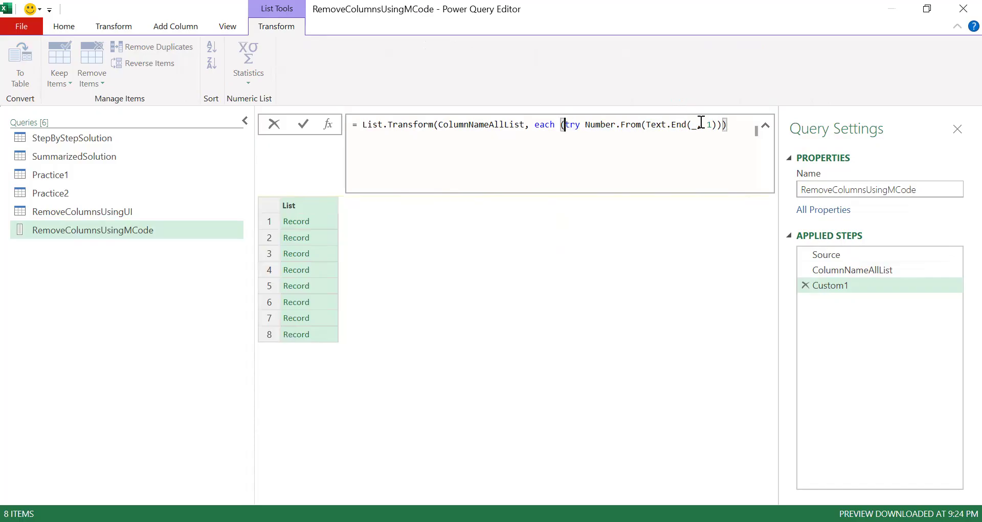
pyautogui.click(725, 126)
pyautogui.write(')')
pyautogui.press('Return')
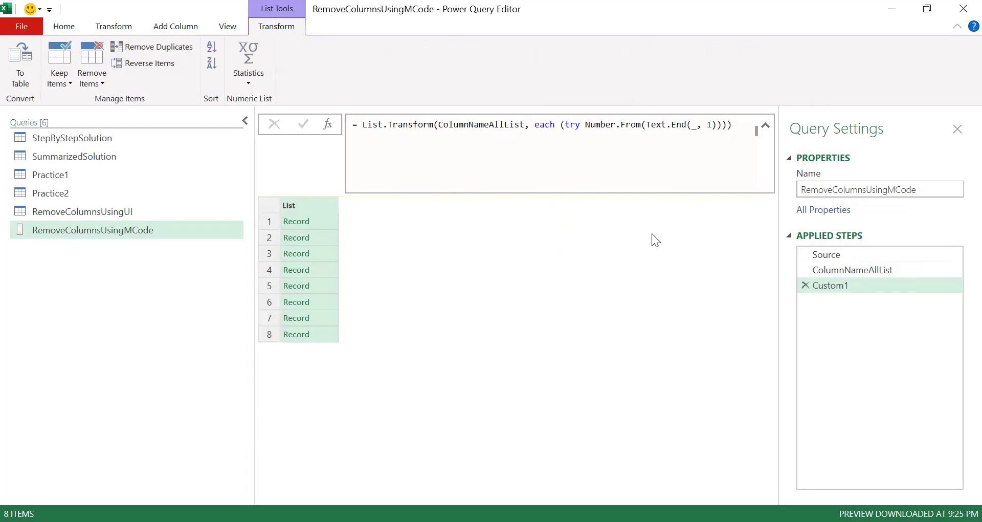
# Step: Append [HasError] to the parenthesized try expression so each item returns its error flag
pyautogui.click(721, 124)
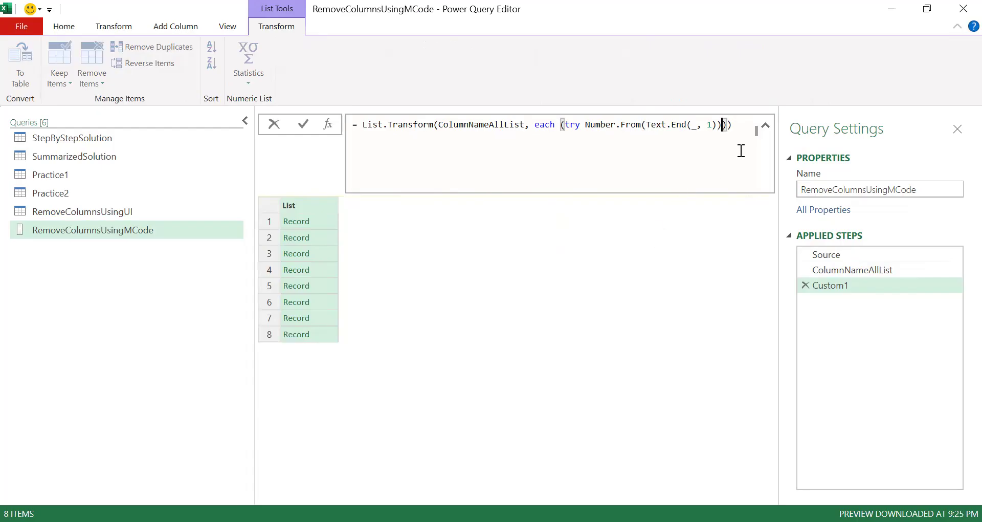
pyautogui.write('[HasError')
pyautogui.press('Return')
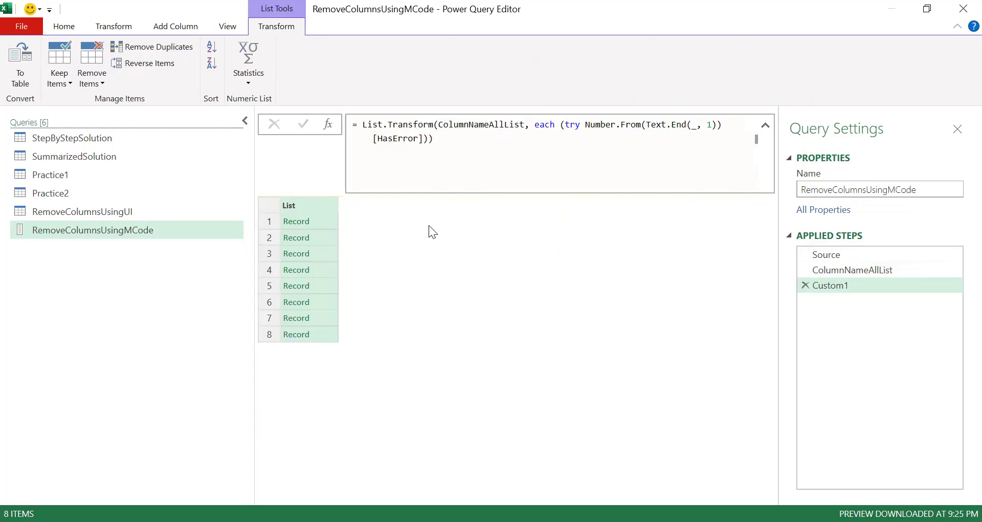
pyautogui.click(424, 142)
pyautogui.hotkey('shift', 'Left')
pyautogui.hotkey('shift', 'Left')
pyautogui.hotkey('shift', 'Left')
pyautogui.hotkey('shift', 'Left')
pyautogui.hotkey('shift', 'Left')
pyautogui.hotkey('shift', 'Left')
pyautogui.hotkey('shift', 'Left')
pyautogui.hotkey('shift', 'Left')
pyautogui.hotkey('shift', 'Left')
pyautogui.hotkey('shift', 'Left')
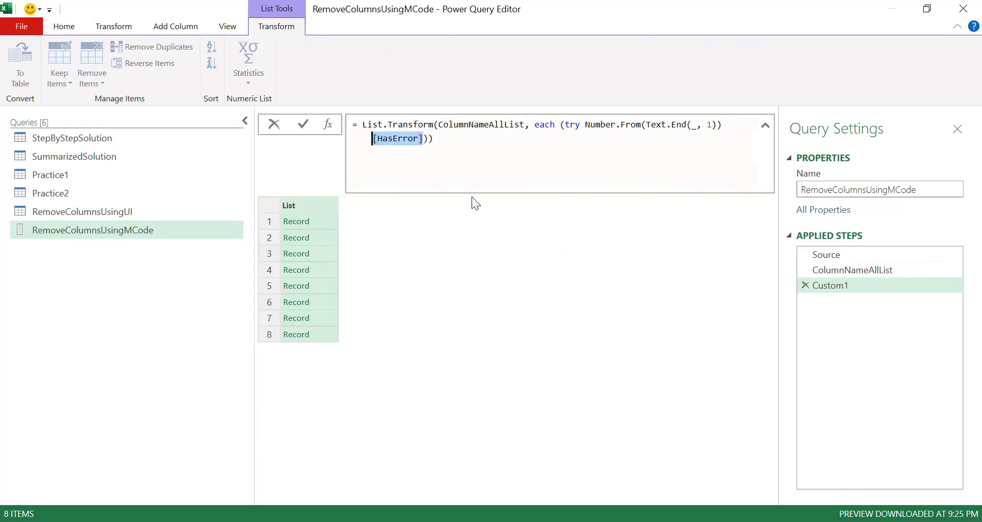
pyautogui.press('BackSpace')
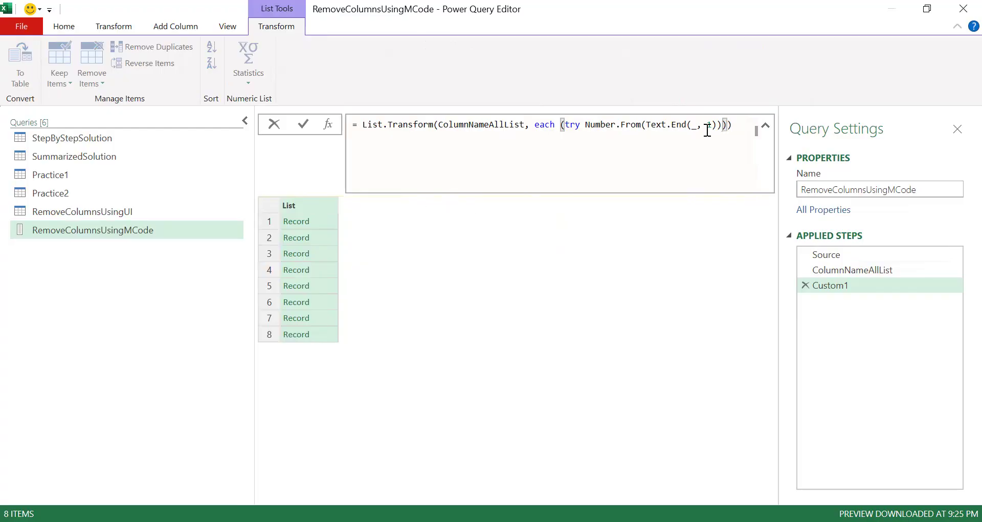
# Step: Undo the deletion of [HasError] and apply the List.Transform formula
pyautogui.click(728, 125)
pyautogui.hotkey('ctrl', 'z')
pyautogui.press('Return')
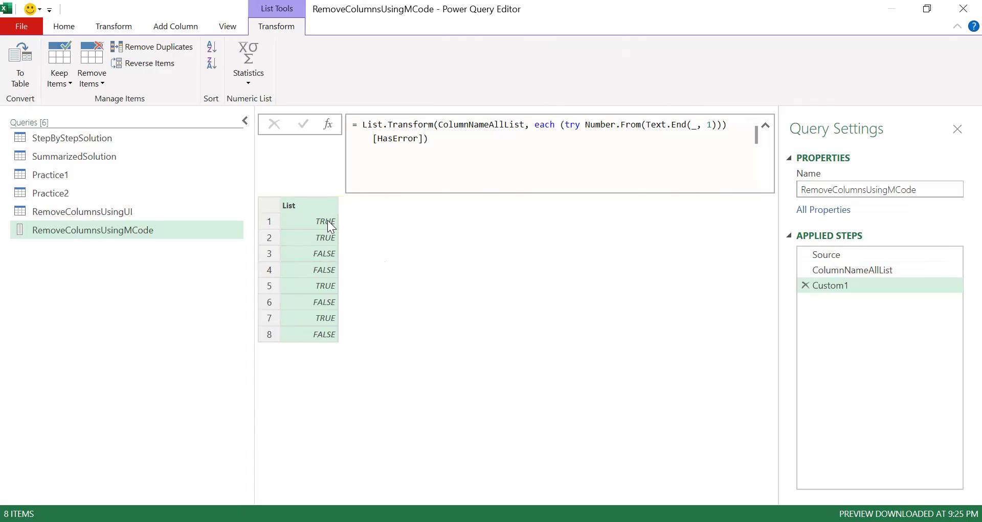
# Step: Change List.Transform to List.Select in the formula and apply it
pyautogui.click(394, 127)
pyautogui.doubleClick(393, 125)
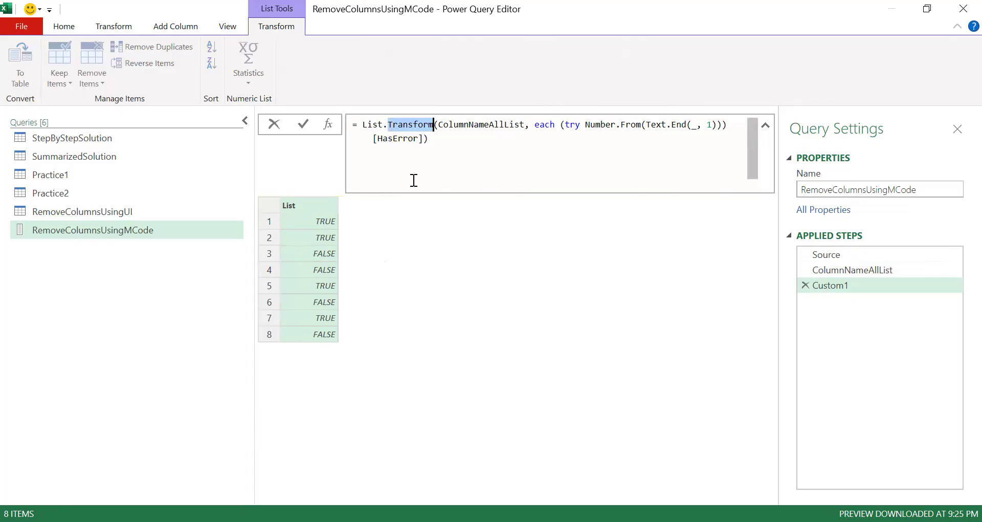
pyautogui.write('Select')
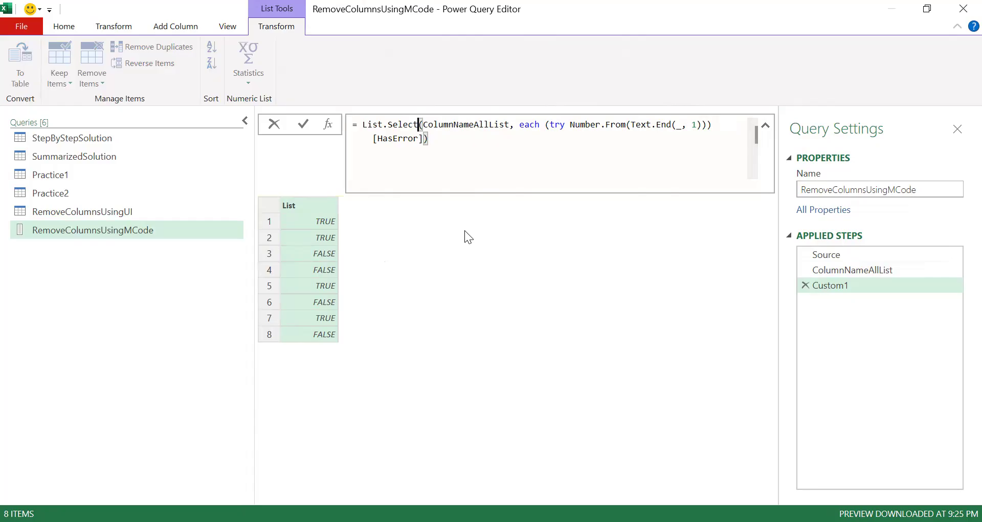
pyautogui.press('Return')
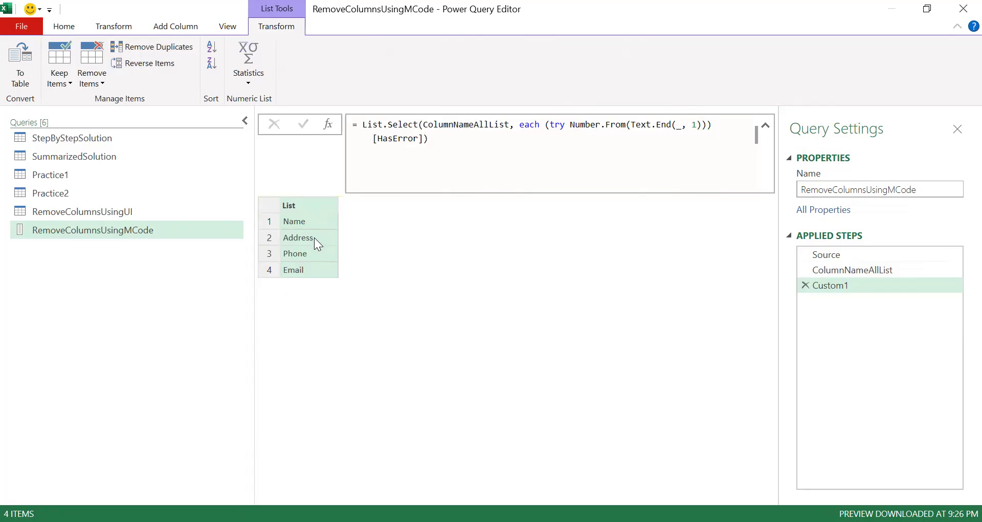
# Step: Insert not after each in the List.Select formula so only names ending in a number are kept, and apply it
pyautogui.click(544, 124)
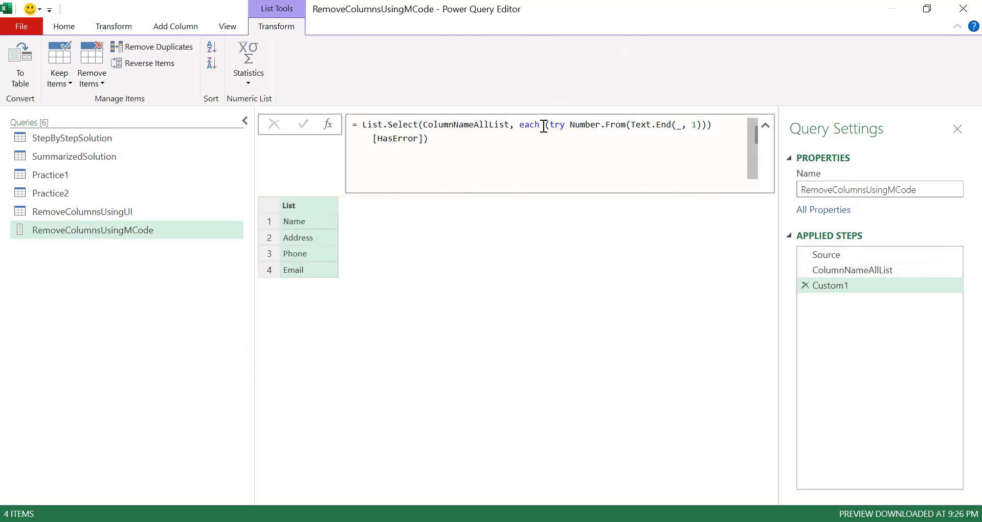
pyautogui.write('not')
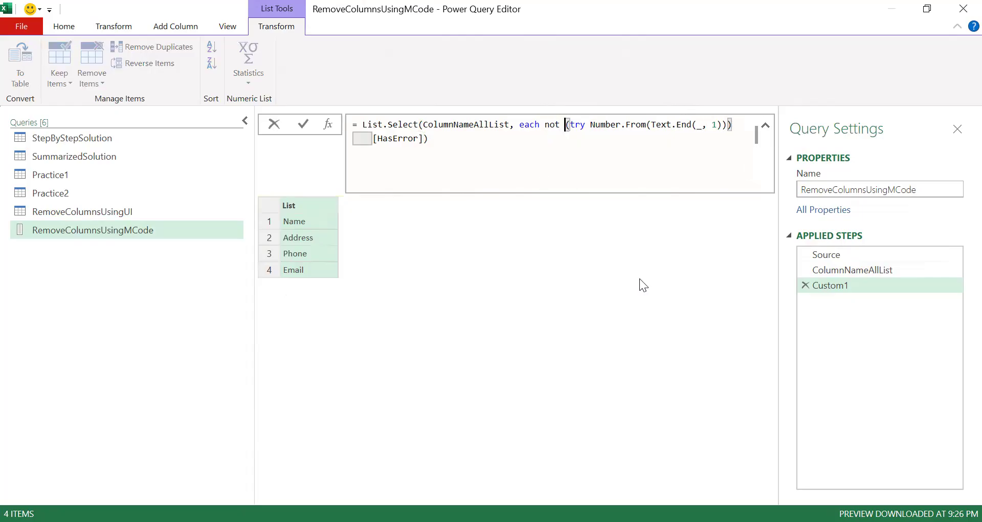
pyautogui.press('Return')
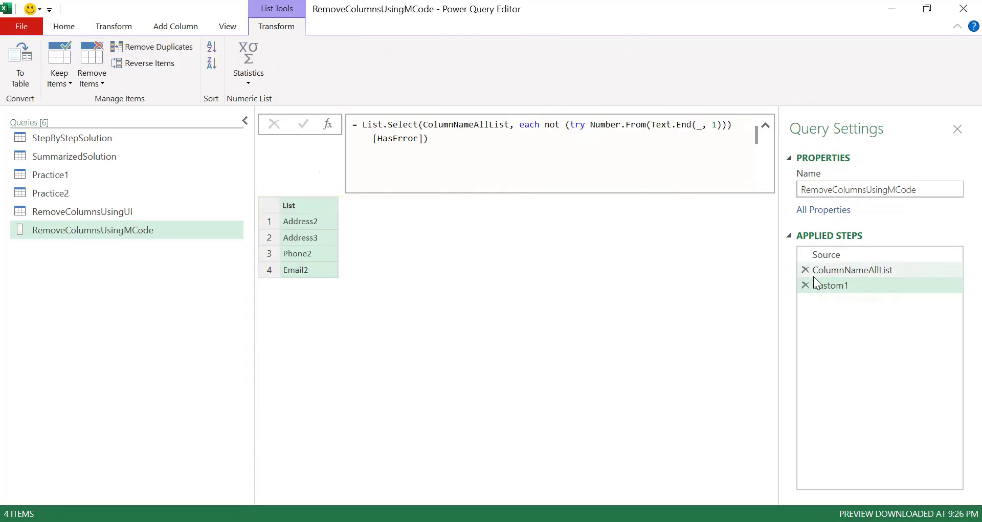
# Step: Rename the Custom1 step to RemoveColumnNameList
pyautogui.click(823, 288)
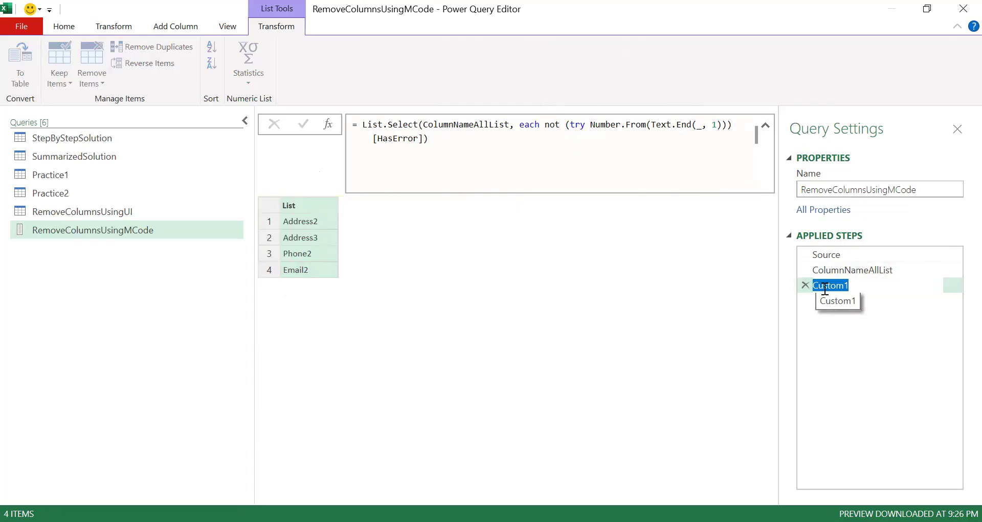
pyautogui.write('RemoveCOlumnNameList')
pyautogui.click(823, 288)
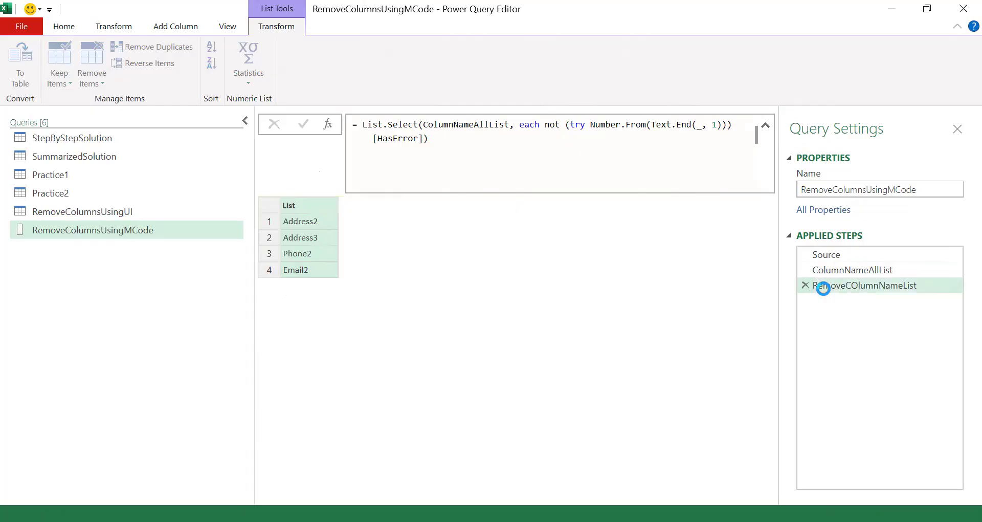
pyautogui.doubleClick(846, 284)
pyautogui.press('BackSpace')
pyautogui.write('o')
pyautogui.press('Return')
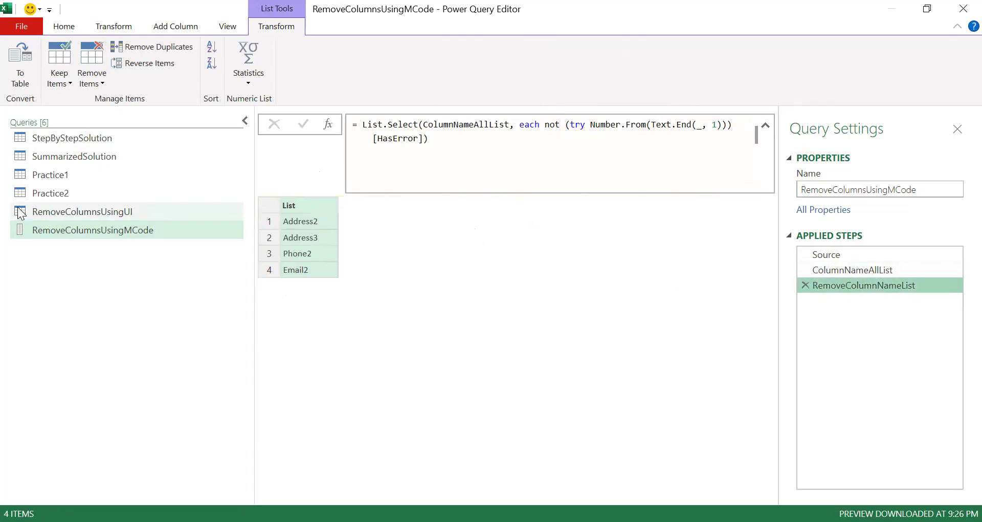
# Step: Open the RemoveColumnsUsingUI query and copy its Table.RemoveColumns formula
pyautogui.click(33, 212)
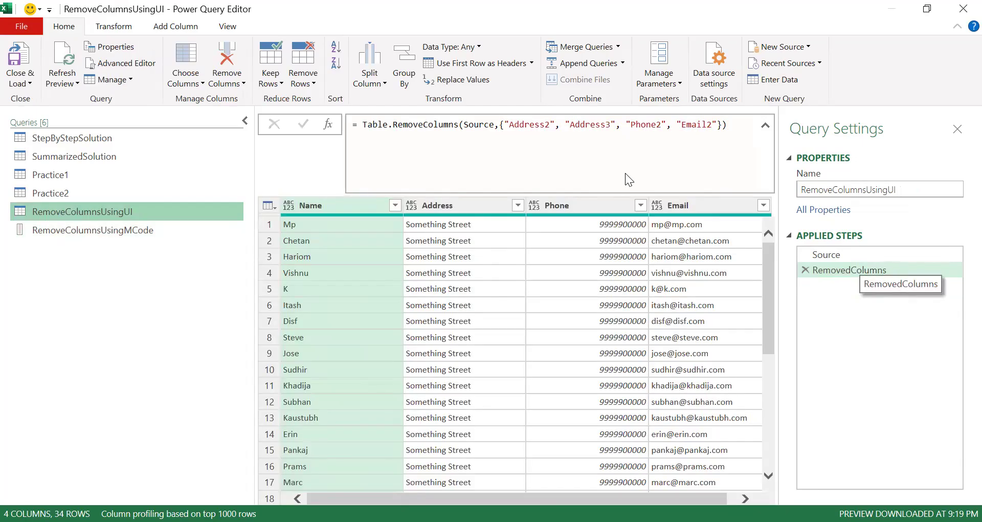
pyautogui.click(465, 154)
pyautogui.hotkey('ctrl', 'a')
pyautogui.hotkey('ctrl', 'c')
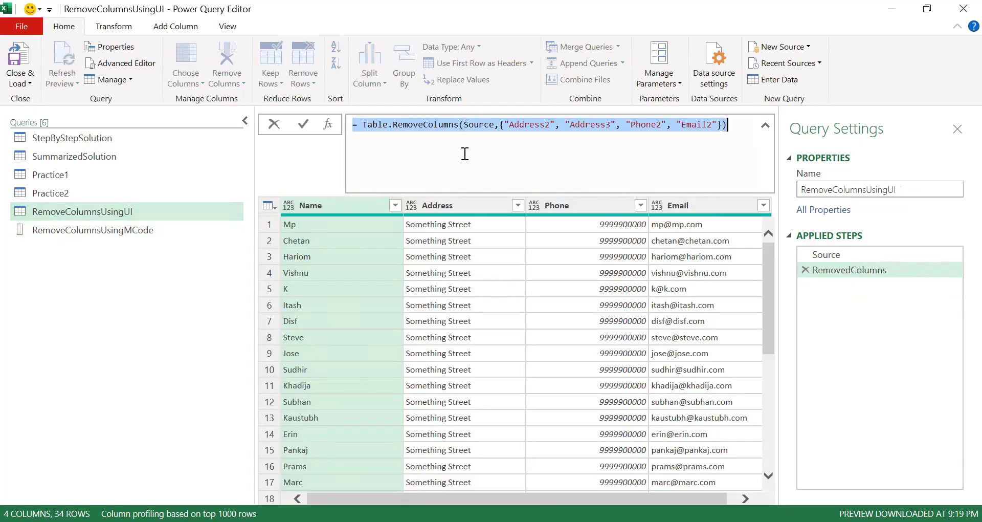
# Step: Add a new step to RemoveColumnsUsingMCode containing the pasted Table.RemoveColumns formula
pyautogui.click(43, 225)
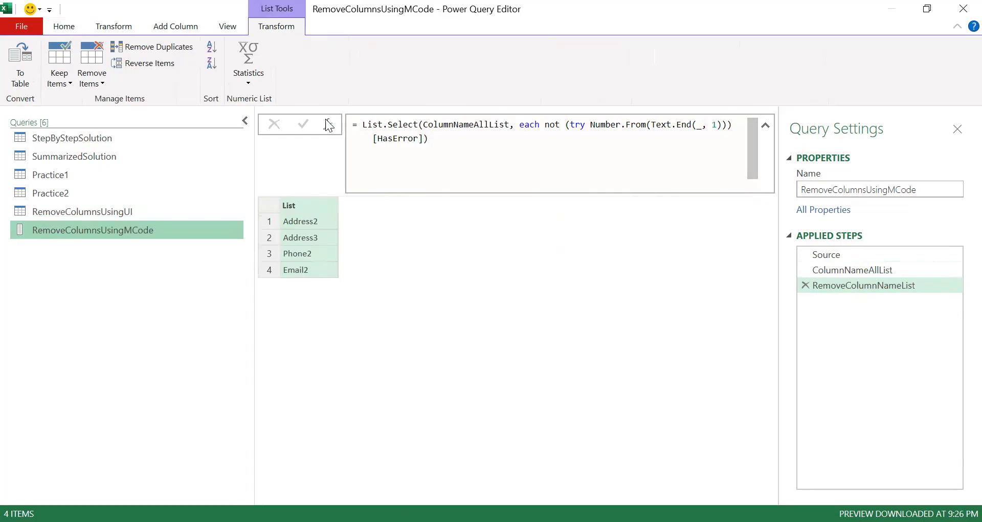
pyautogui.click(328, 124)
pyautogui.doubleClick(389, 127)
pyautogui.hotkey('ctrl', 'v')
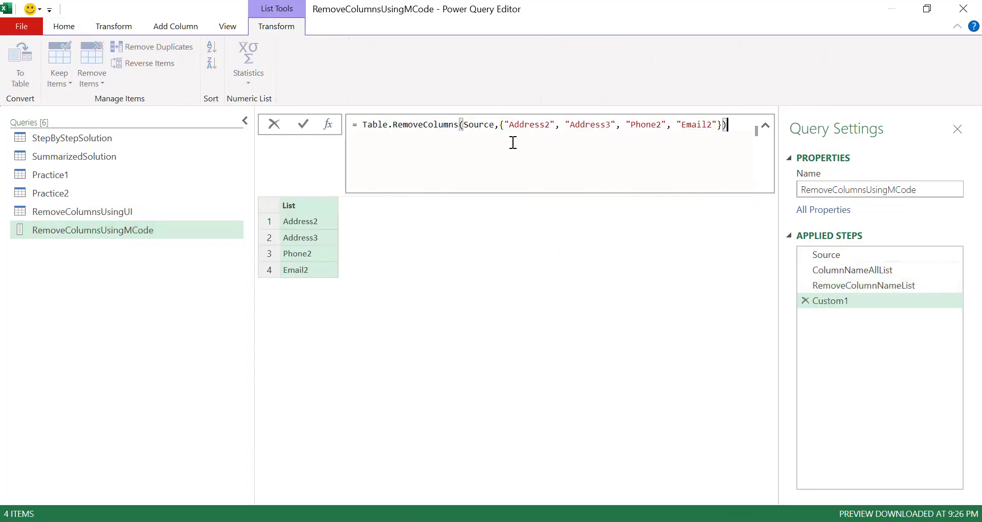
pyautogui.press('Return')
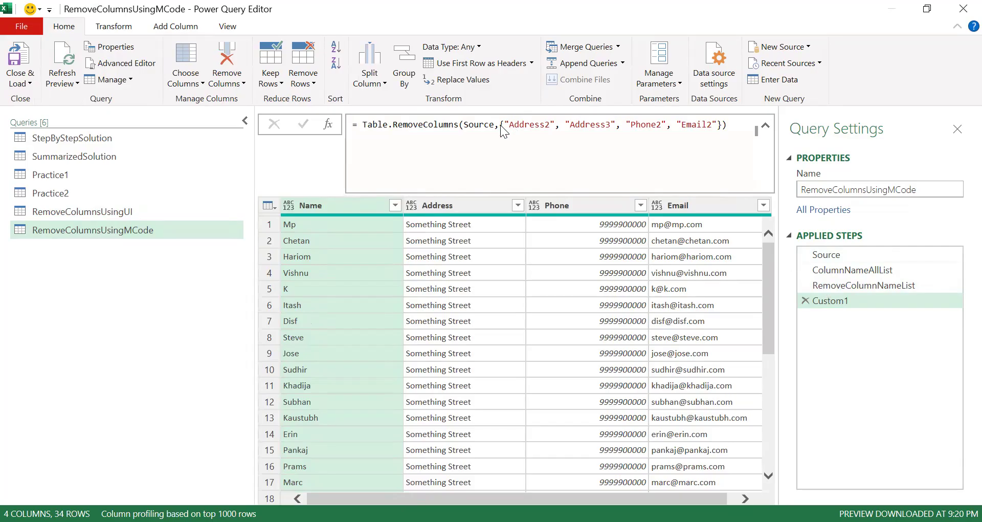
# Step: Replace the hardcoded column name list with RemoveColumnNameList in the Table.RemoveColumns formula
pyautogui.moveTo(500, 124); pyautogui.dragTo(723, 125)
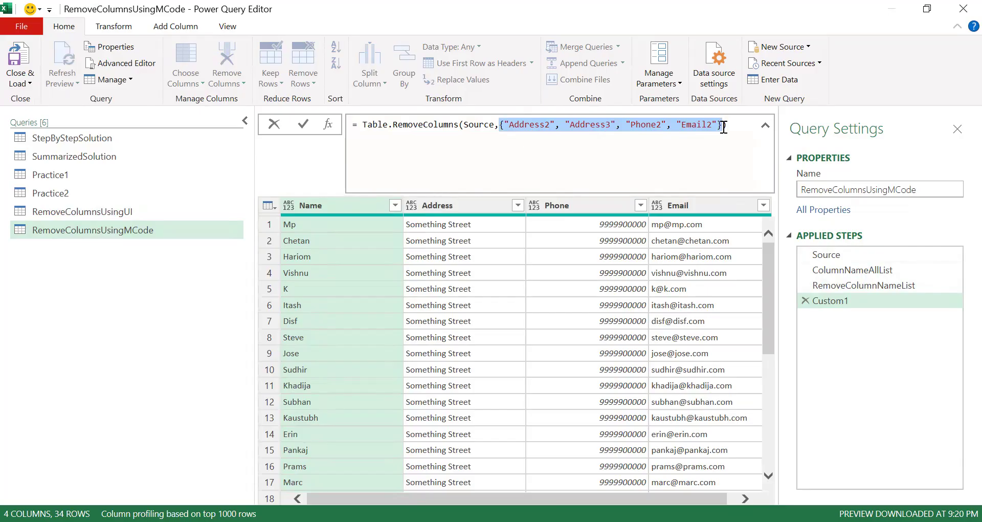
pyautogui.write('RemoveCol')
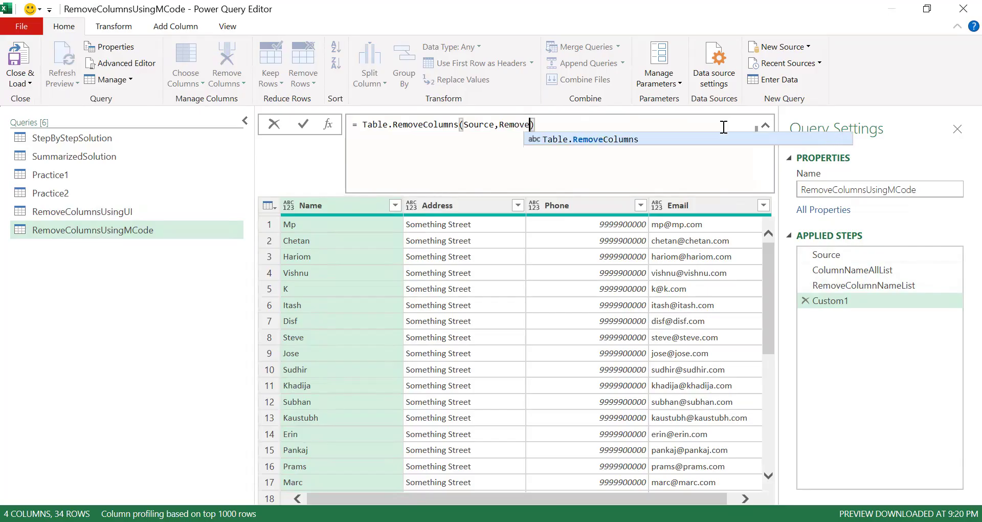
pyautogui.write('umnNa')
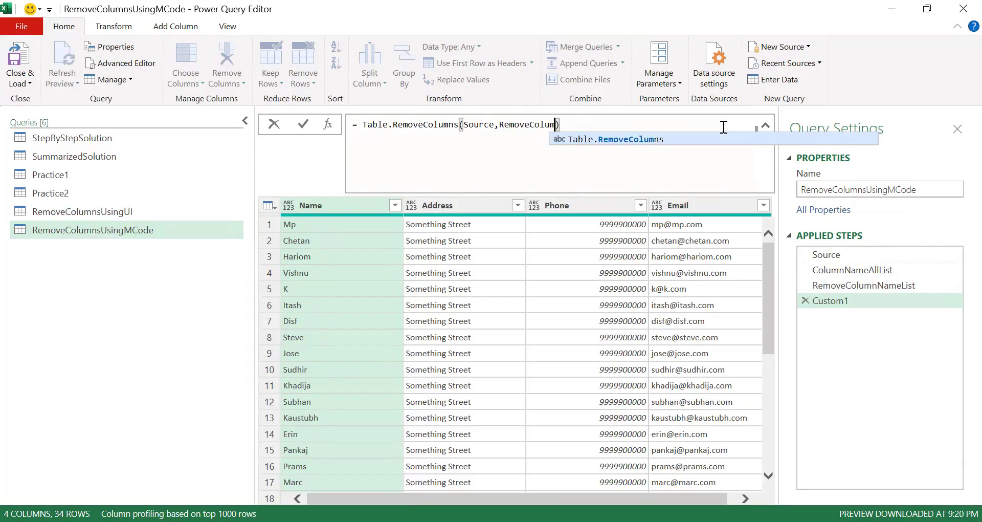
pyautogui.write('meList')
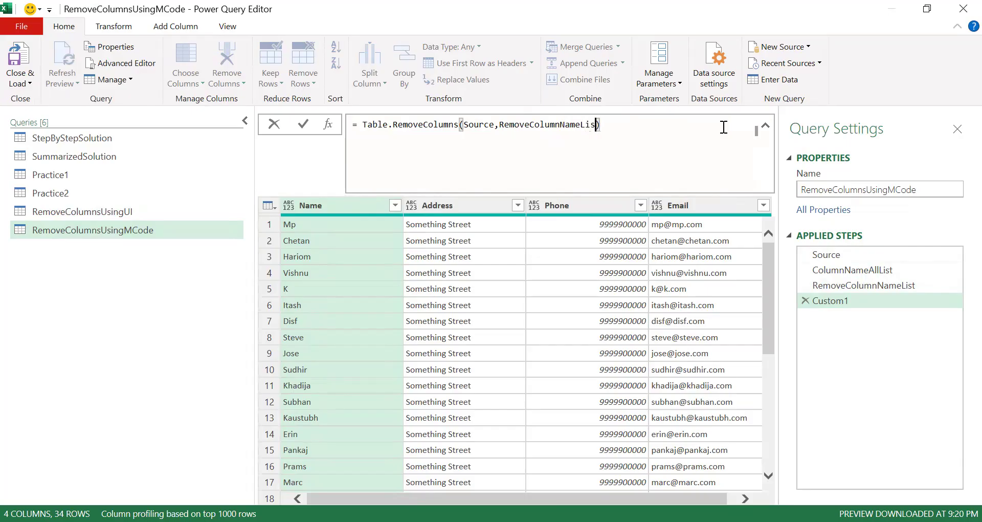
pyautogui.press('Return')
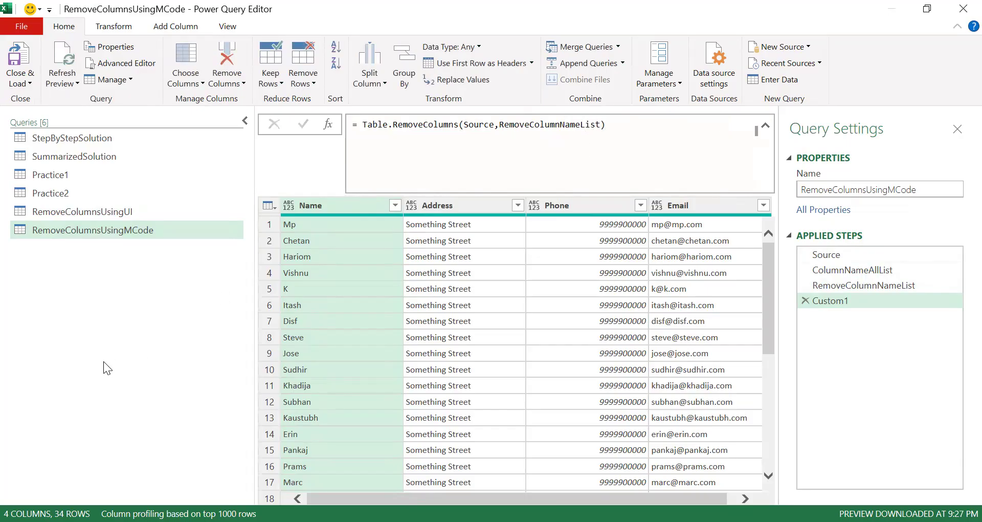
# Step: Rename the new Custom1 step to FinalTable
pyautogui.doubleClick(820, 302)
pyautogui.write('Fin')
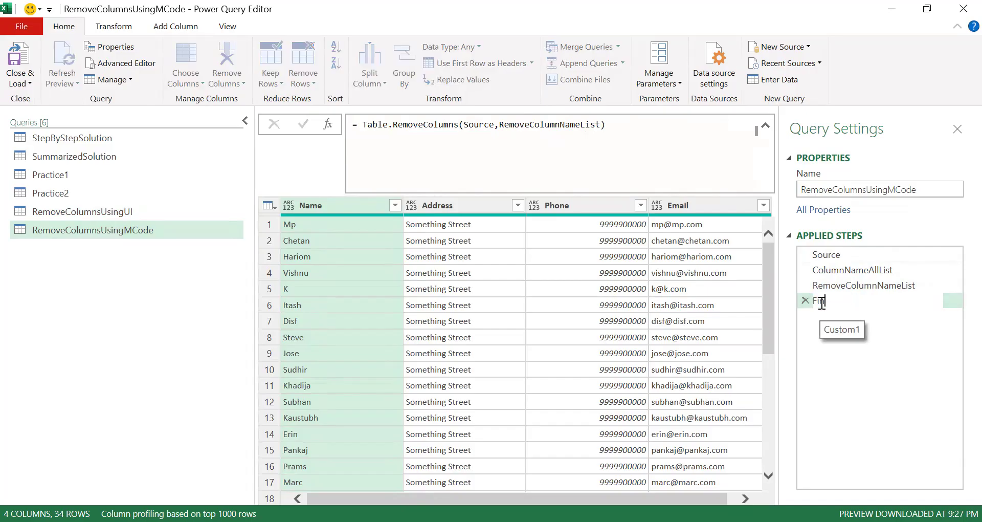
pyautogui.write('alTable')
pyautogui.press('Return')
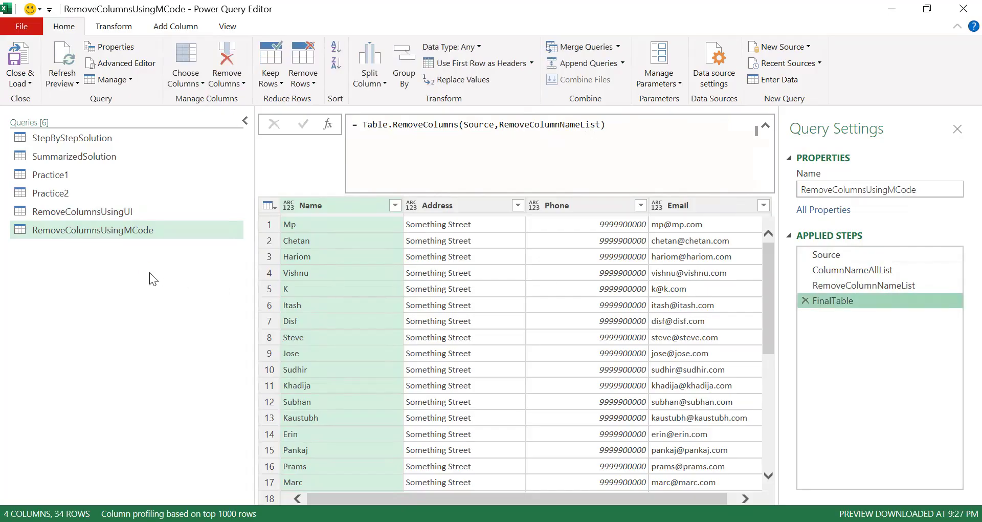